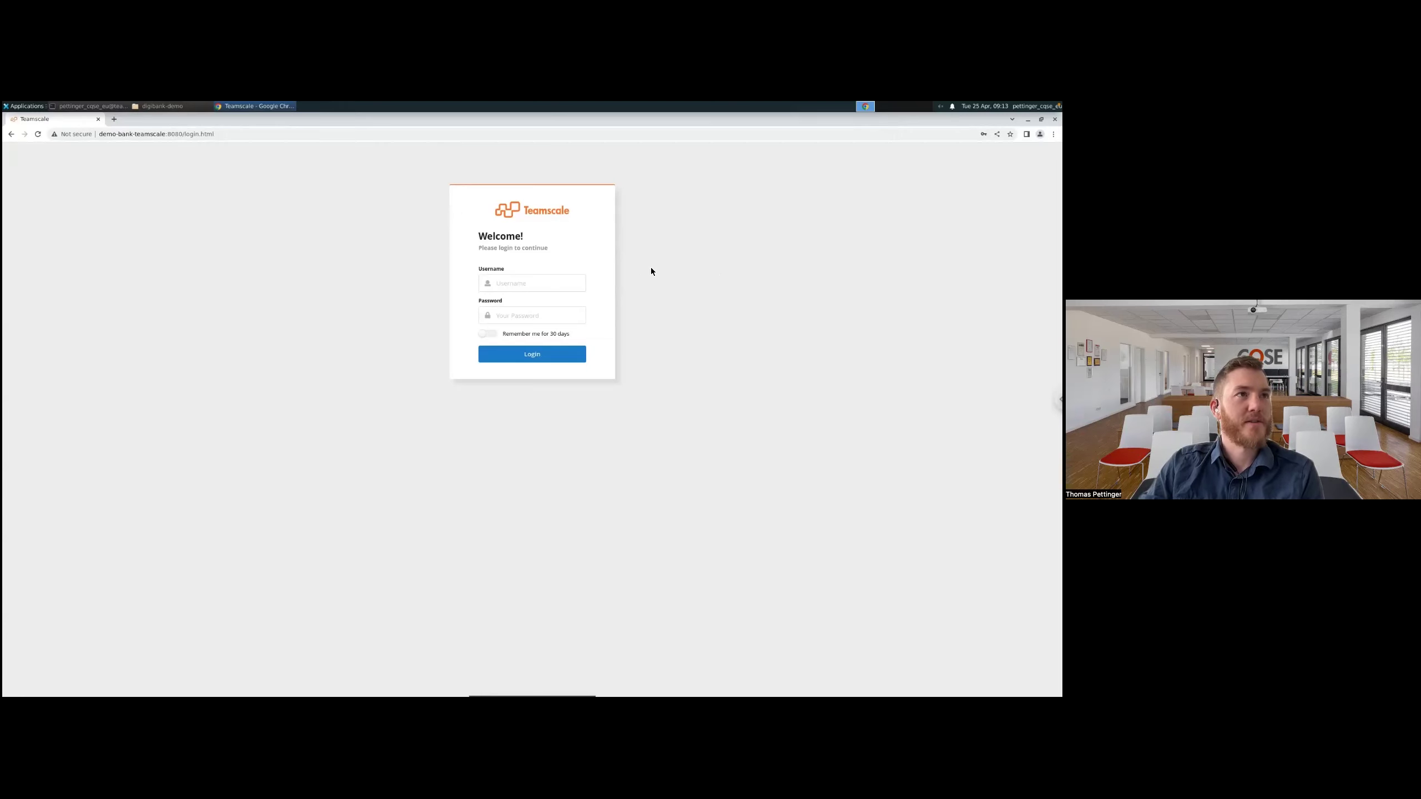
Sign in to Teamscale by filling the username and password fields with the saved admin login
{"action": "left_click", "coordinate": [545, 284]}
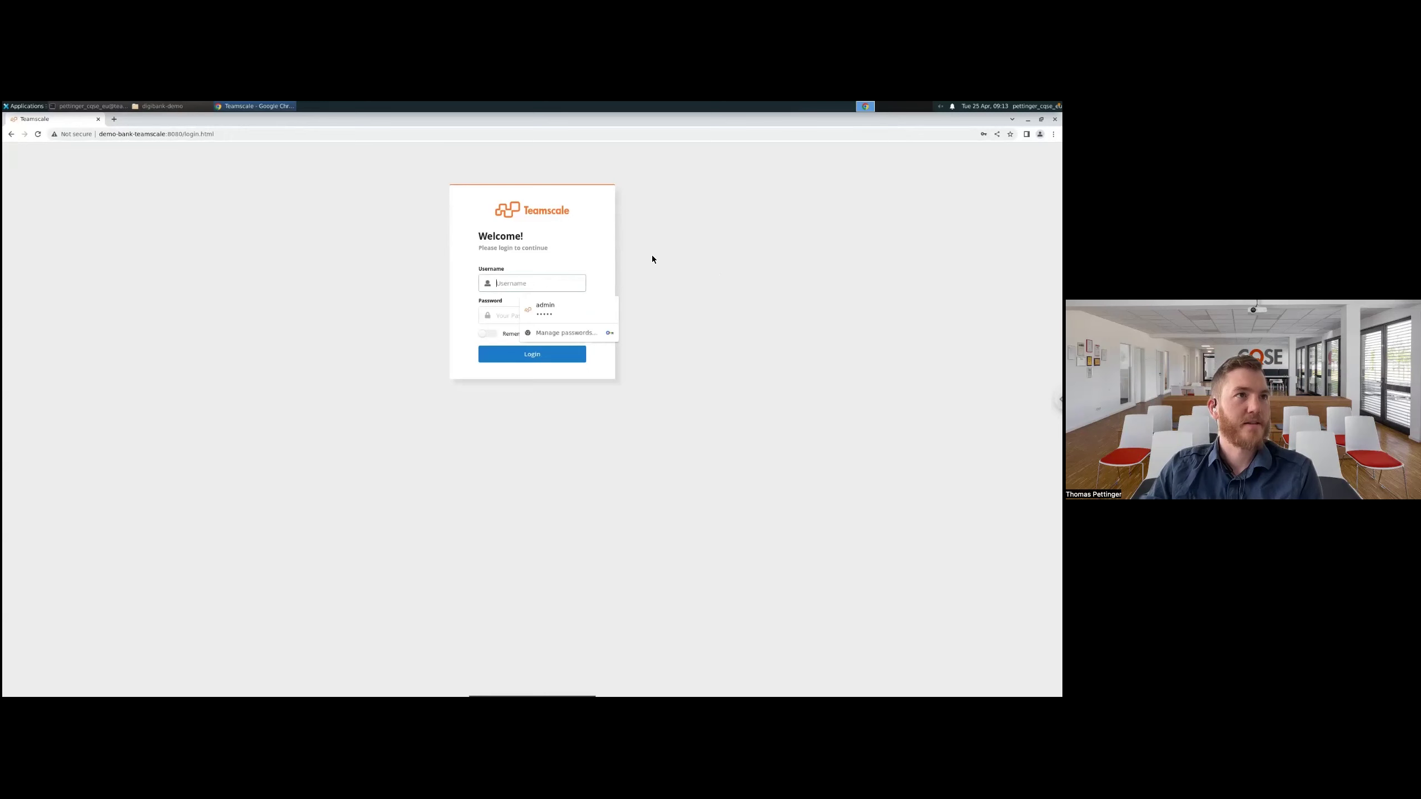
{"action": "left_click", "coordinate": [573, 307]}
{"action": "left_click", "coordinate": [533, 354]}
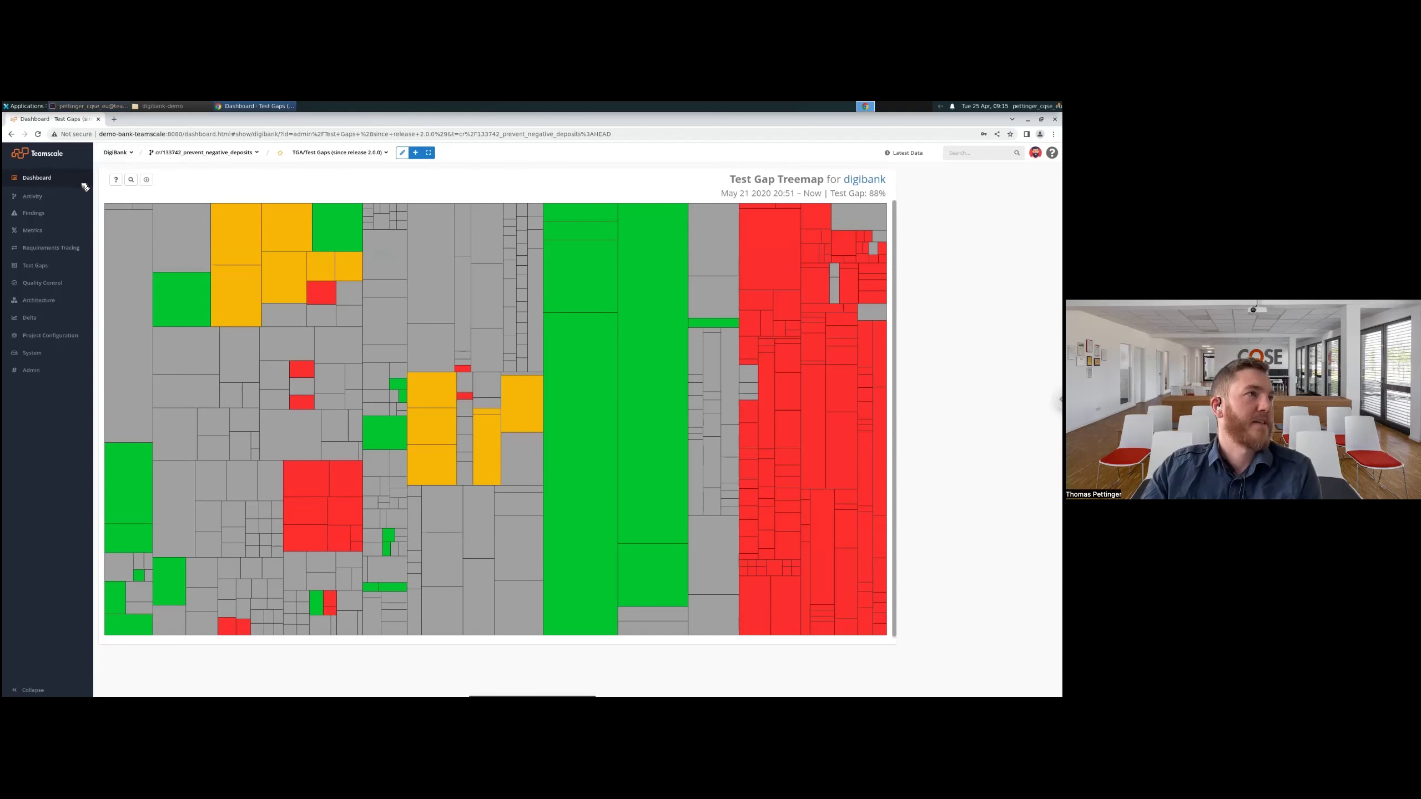
Examine the Test Gap dashboard's context, looking through the available projects and the branches of DigiBank
{"action": "mouse_move", "coordinate": [56, 197]}
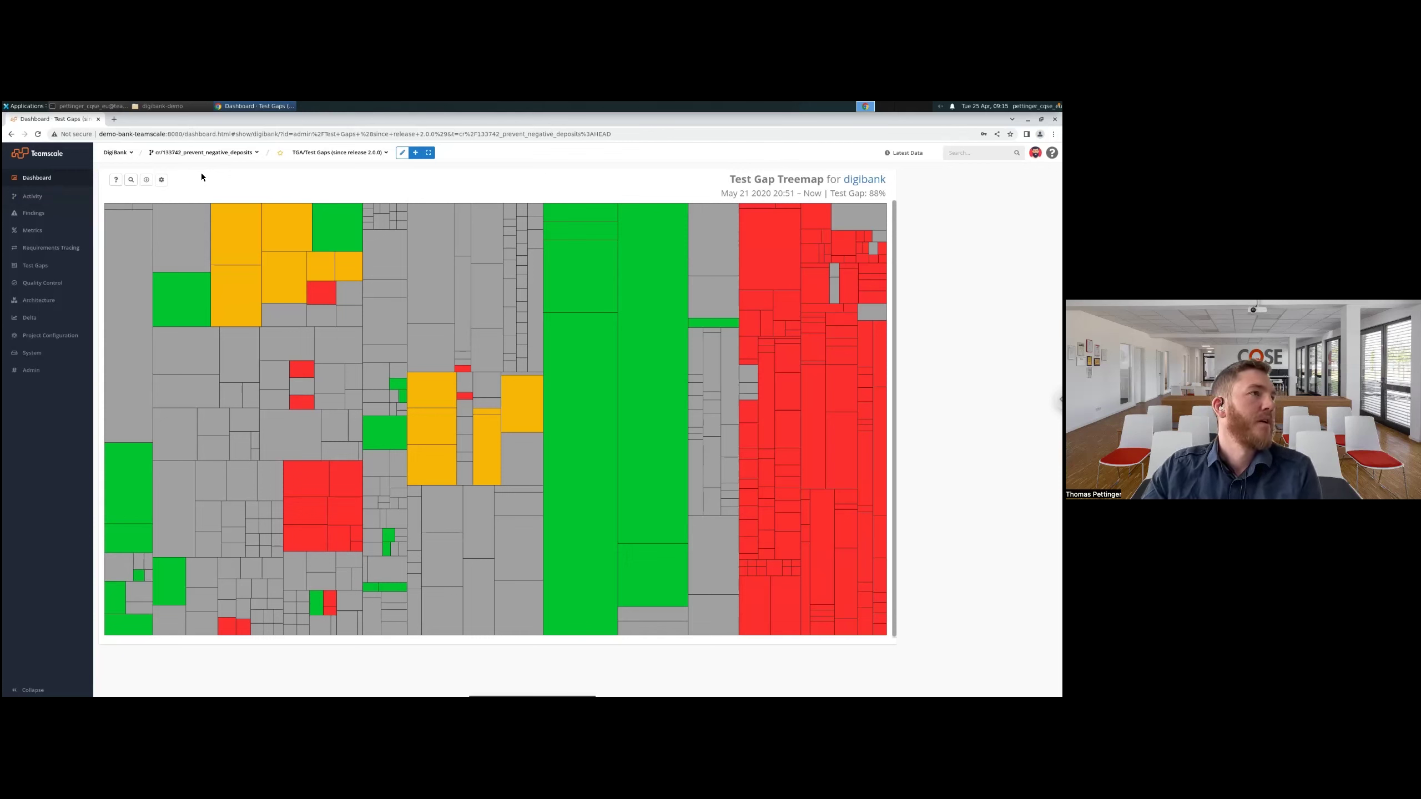
{"action": "mouse_move", "coordinate": [97, 193]}
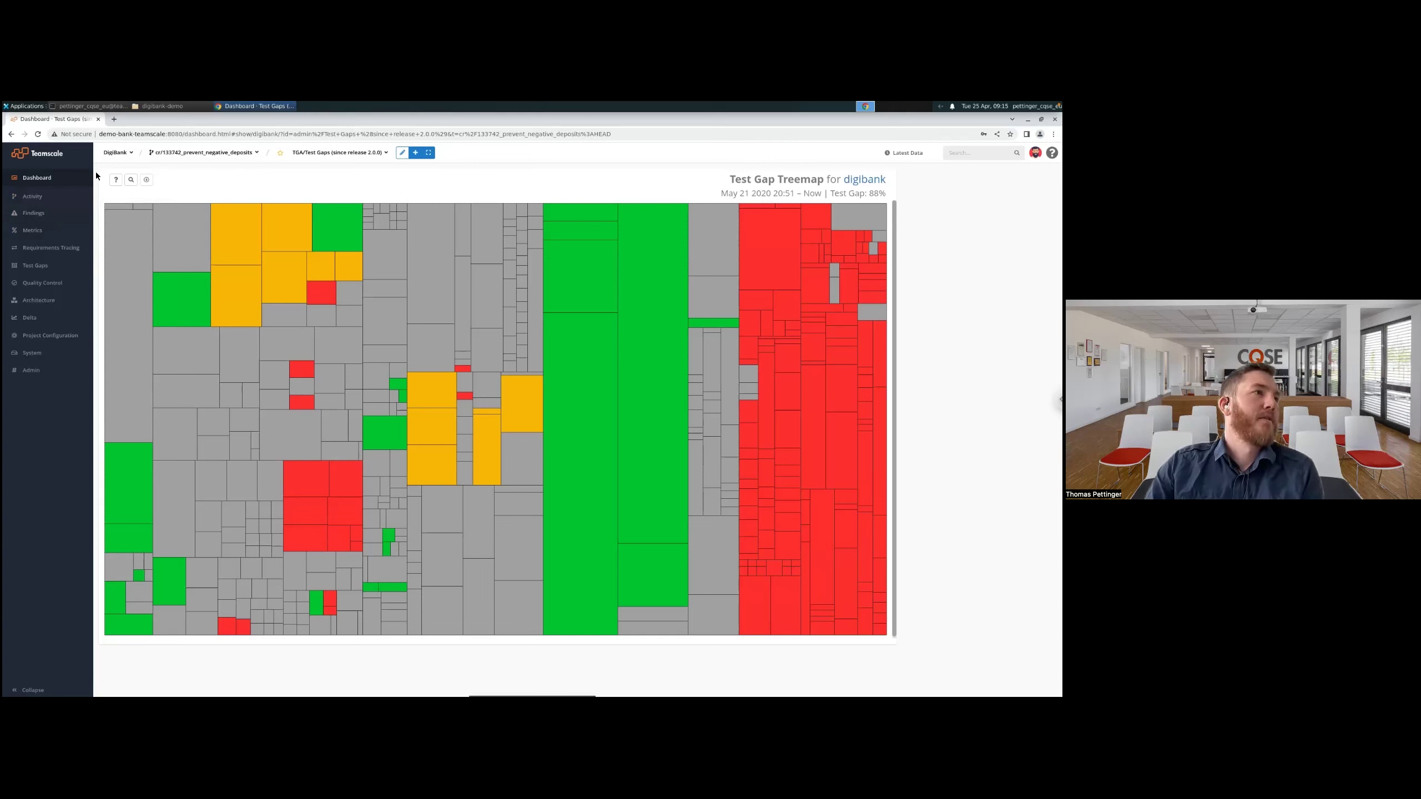
{"action": "mouse_move", "coordinate": [96, 264]}
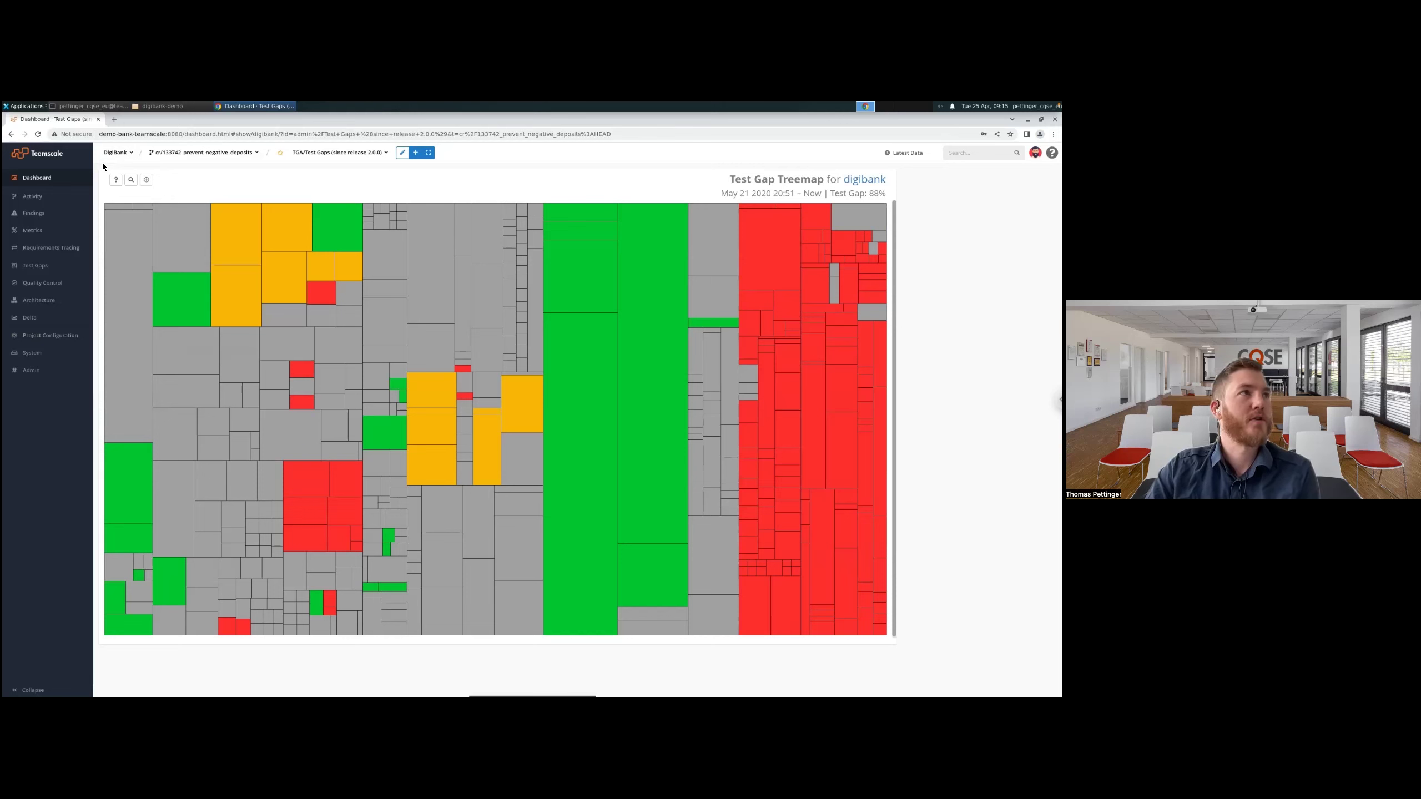
{"action": "left_click", "coordinate": [134, 156]}
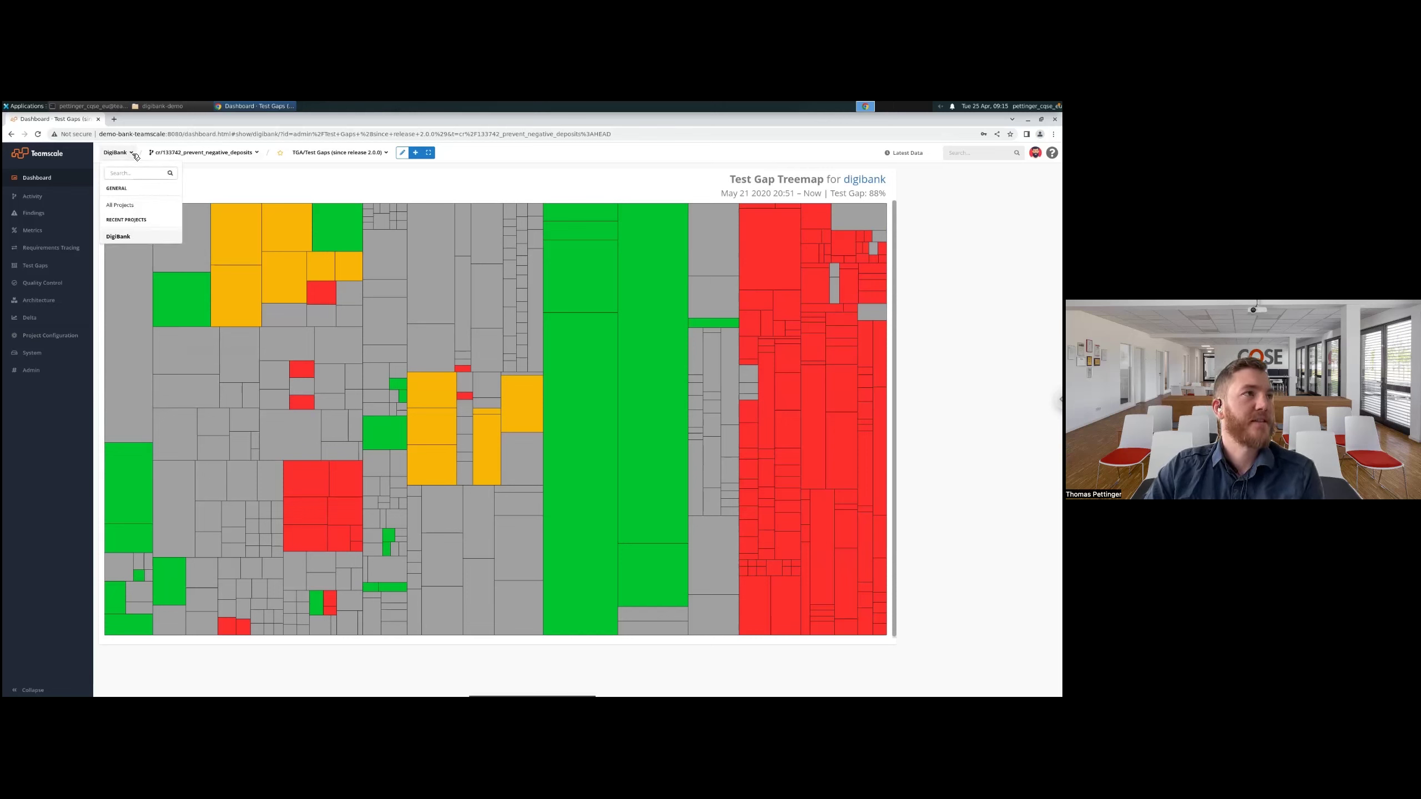
{"action": "left_click", "coordinate": [211, 169]}
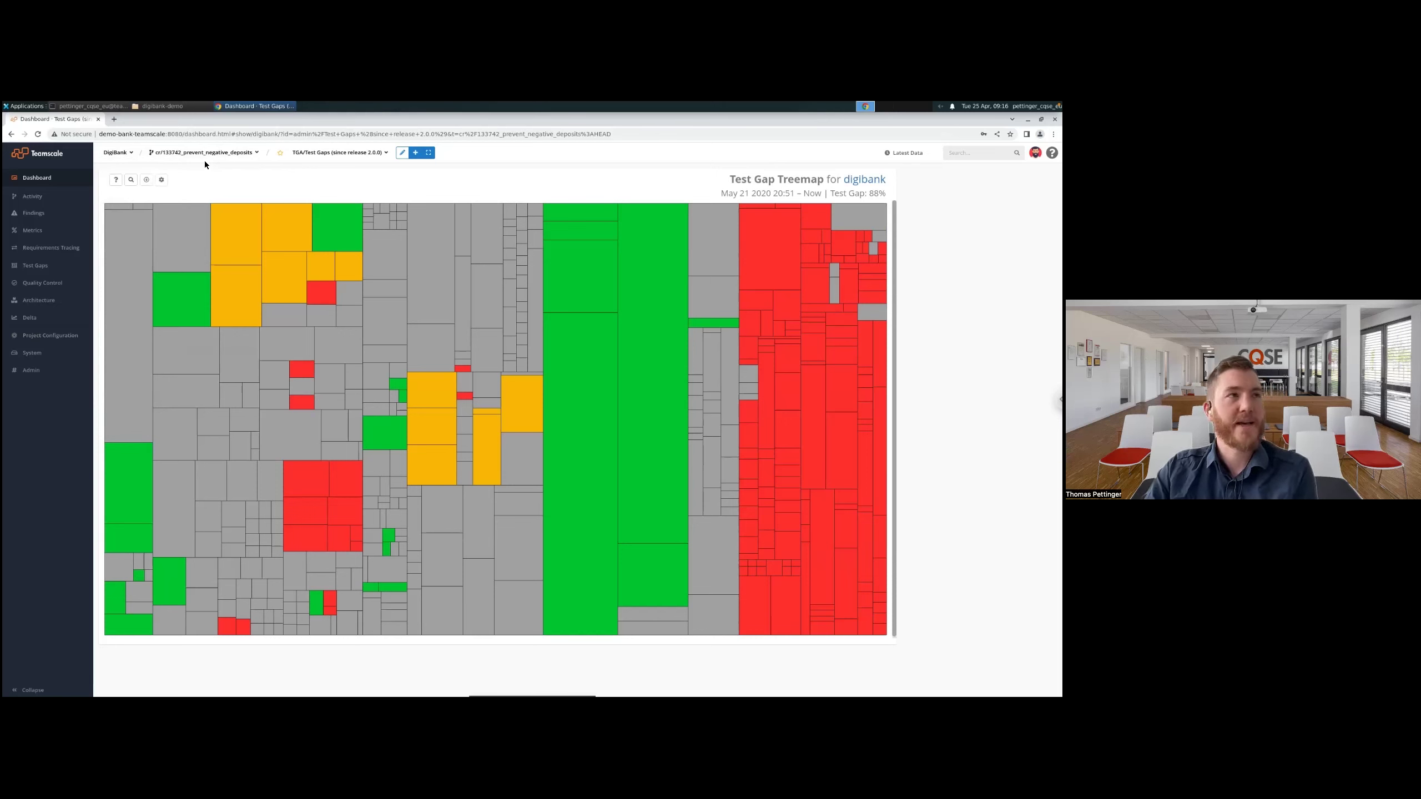
{"action": "left_click", "coordinate": [118, 152]}
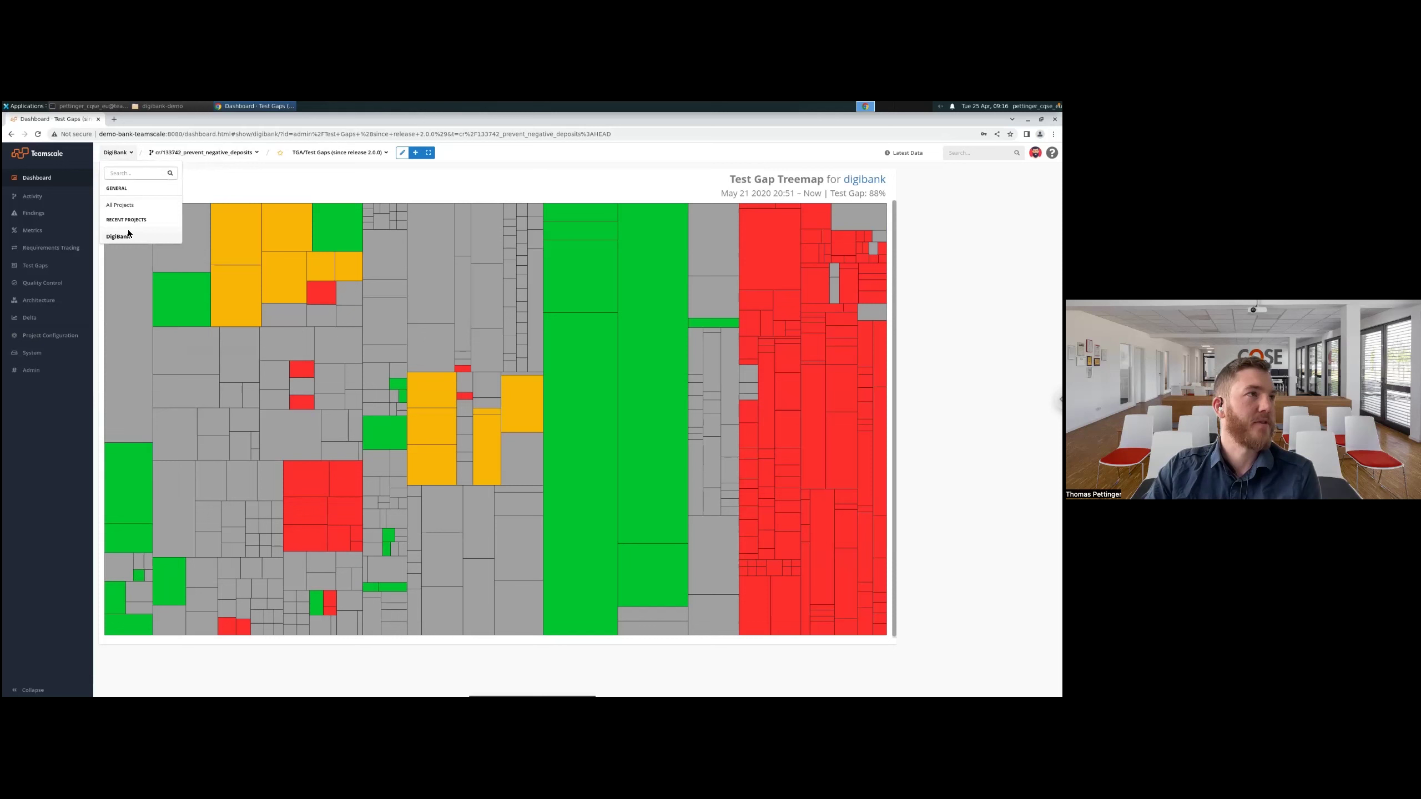
{"action": "left_click", "coordinate": [194, 170]}
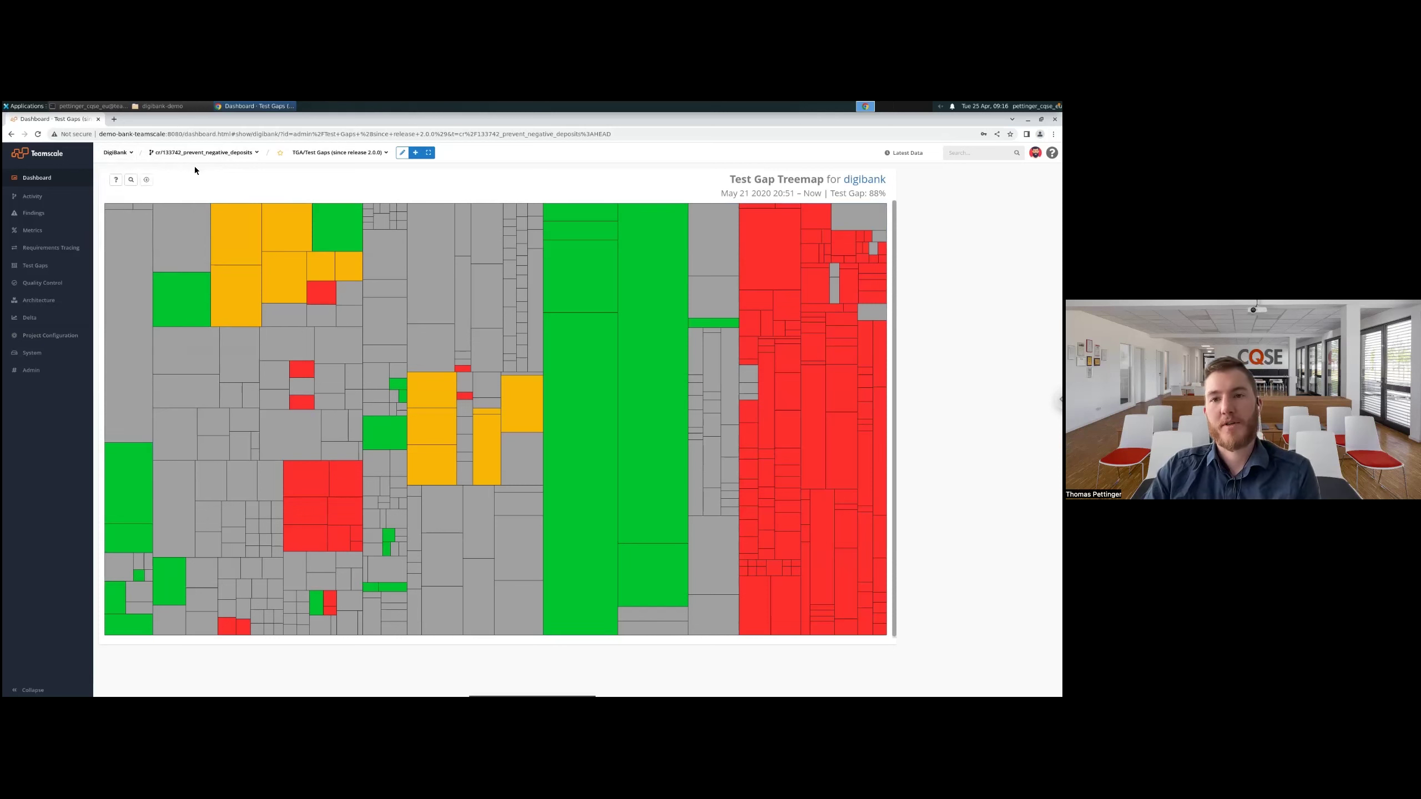
{"action": "left_click", "coordinate": [259, 154]}
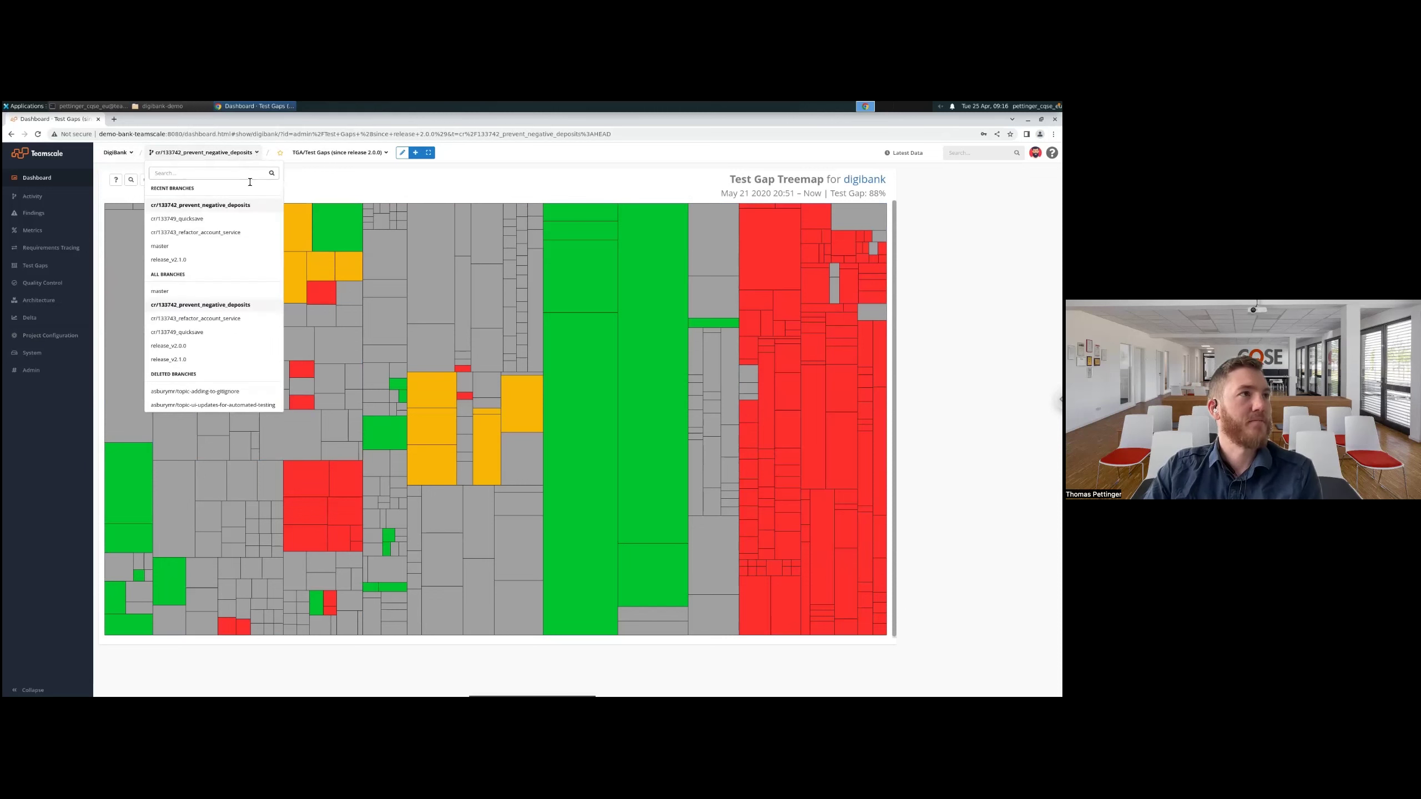
{"action": "left_click", "coordinate": [302, 168]}
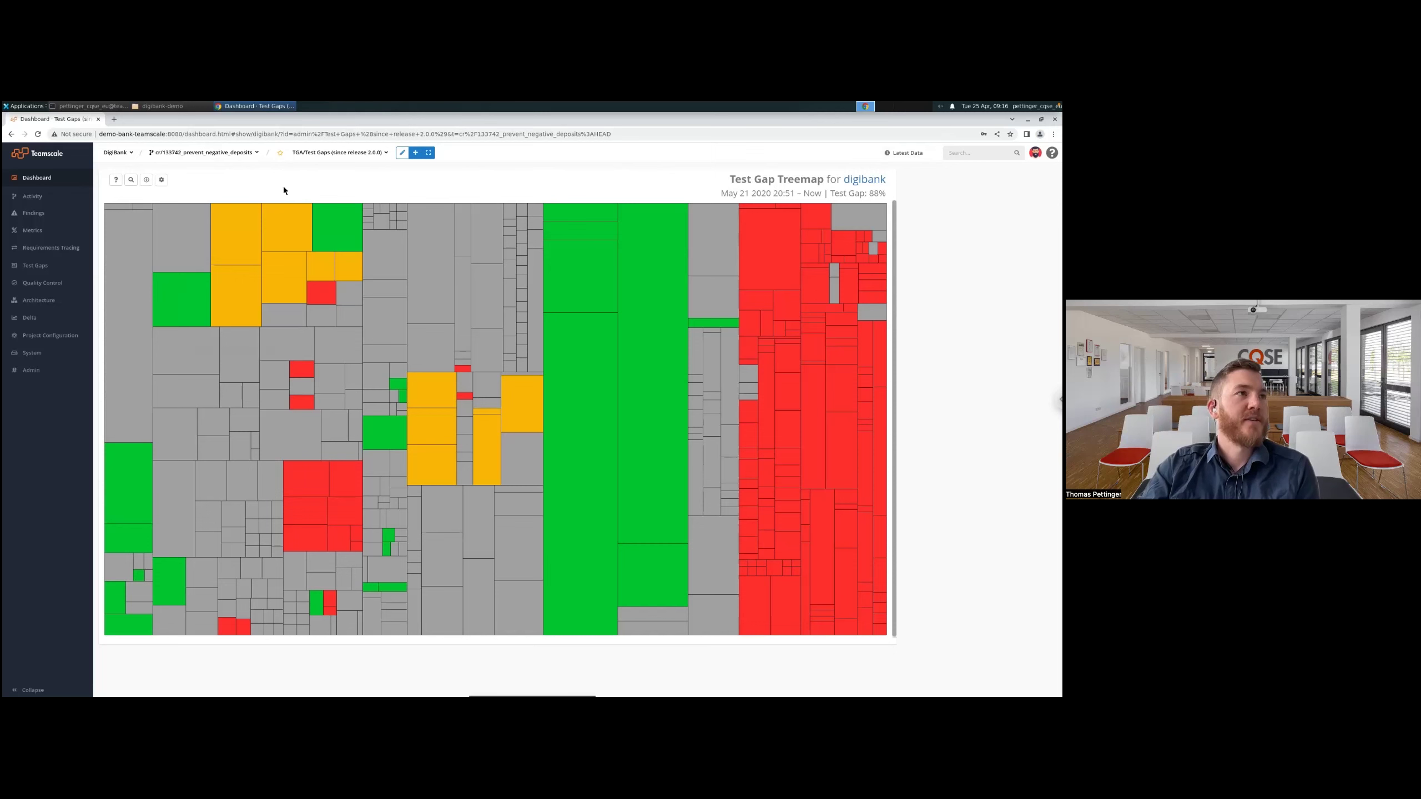
Open the method history of the untested, modified deposit method in WebAccountController.java from the Test Gap treemap
{"action": "mouse_move", "coordinate": [285, 267]}
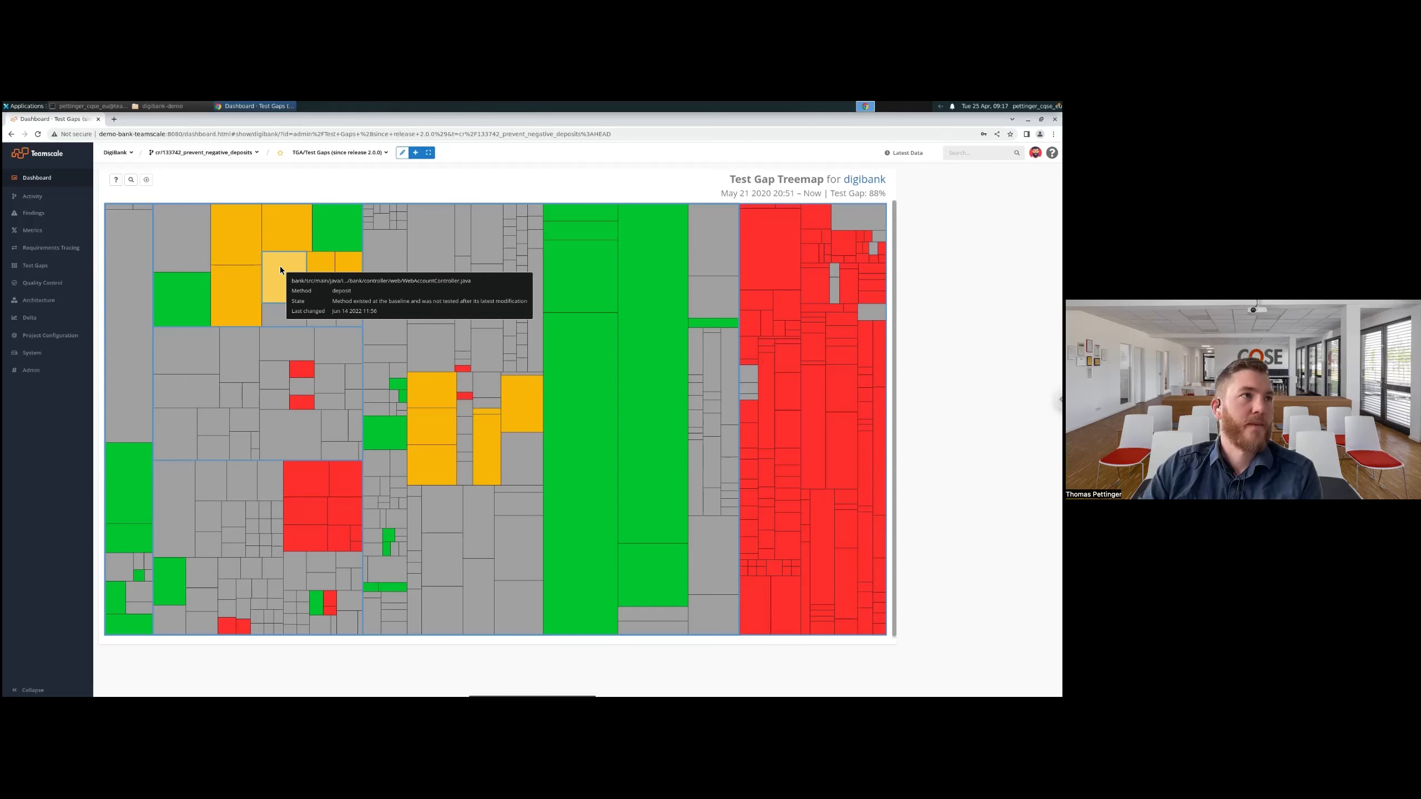
{"action": "left_click", "coordinate": [280, 267]}
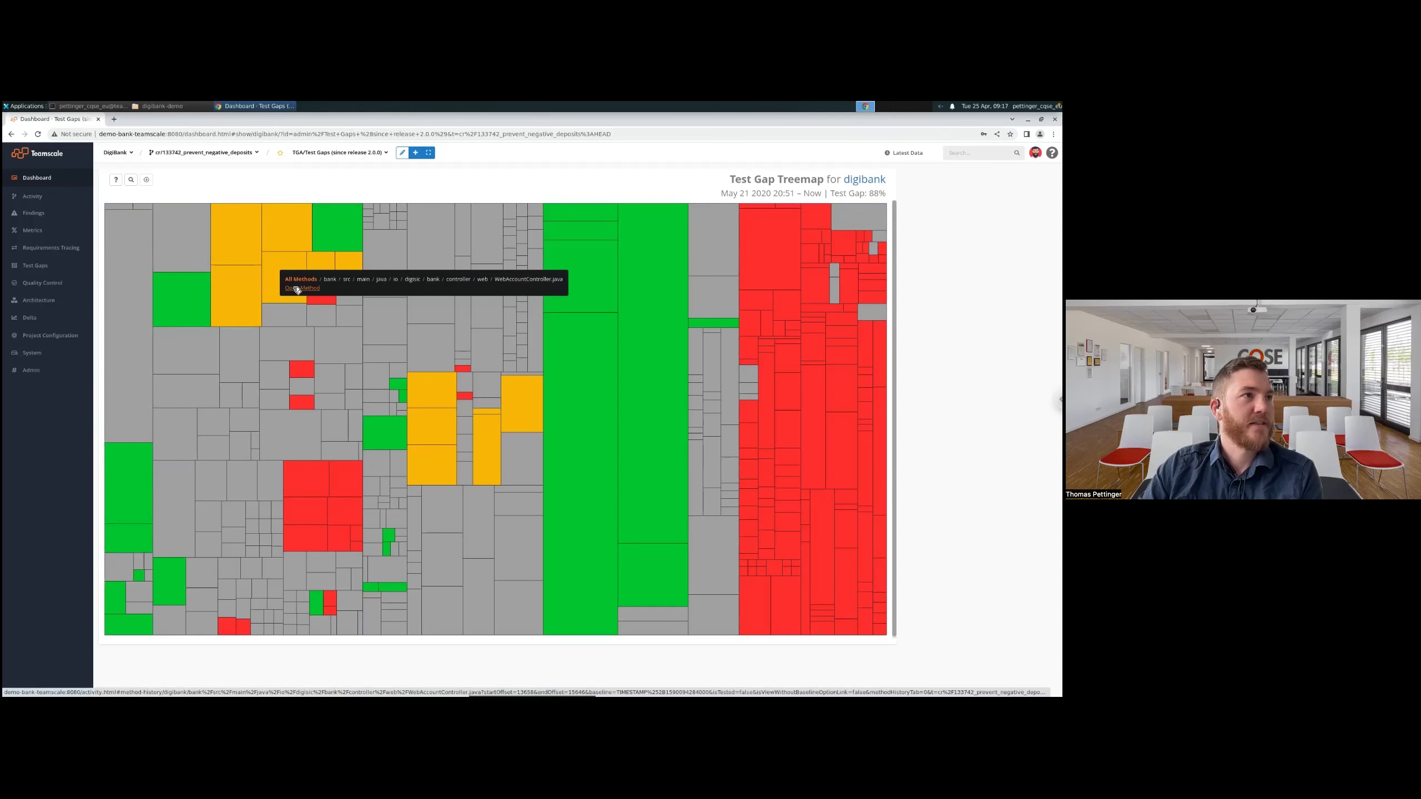
{"action": "left_click", "coordinate": [297, 289]}
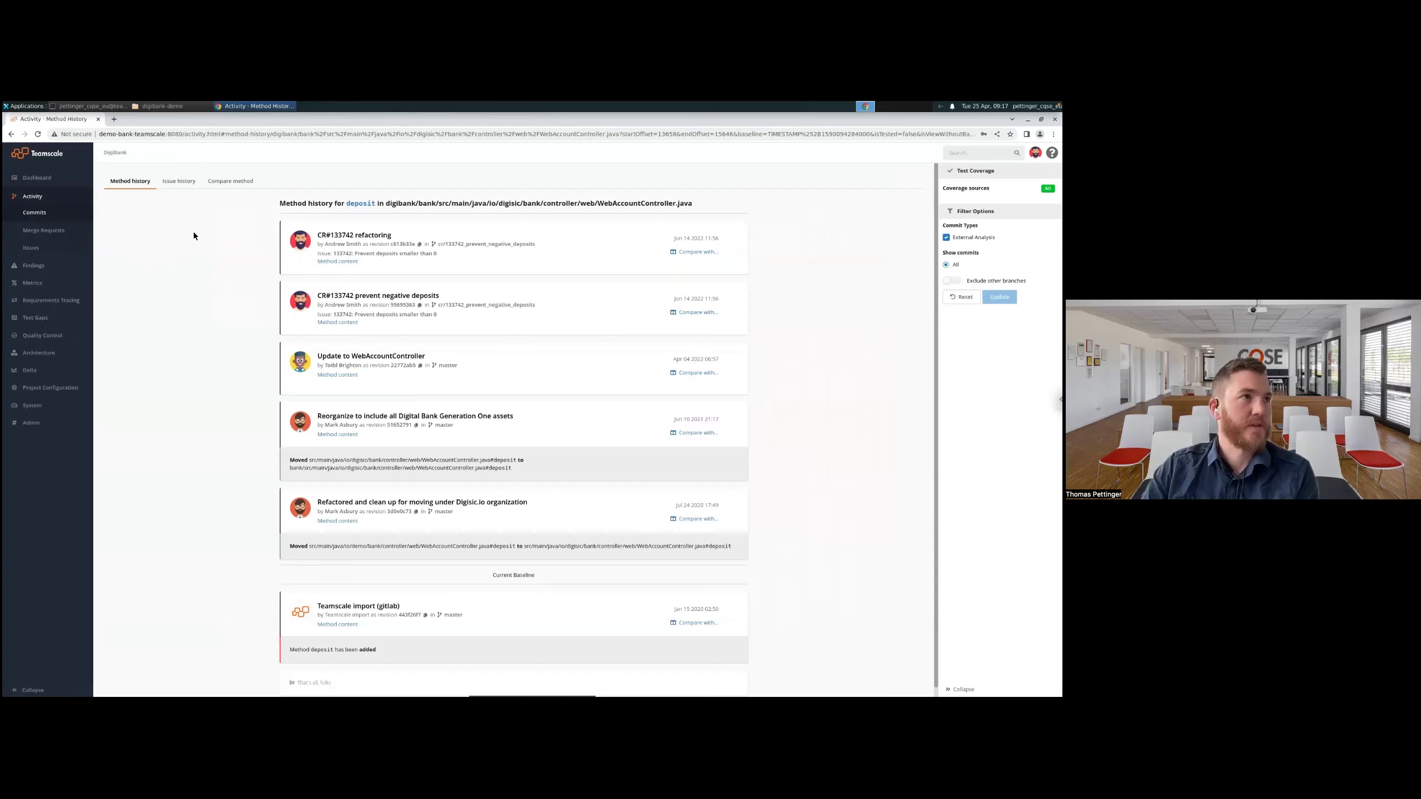
Compare the deposit method with its baseline version and open the current WebAccountController.java to examine its annotated test coverage
{"action": "left_click", "coordinate": [239, 185]}
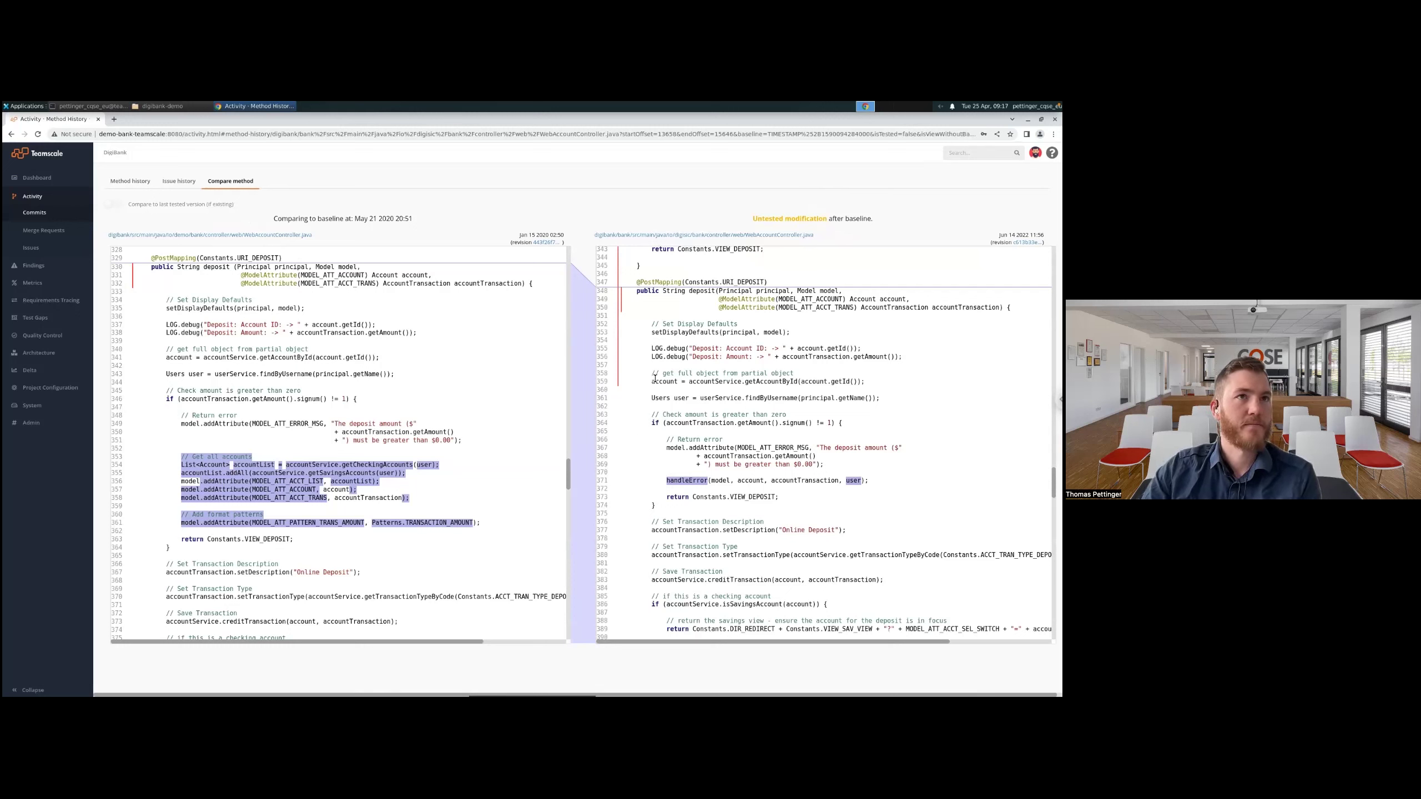
{"action": "left_click", "coordinate": [649, 234]}
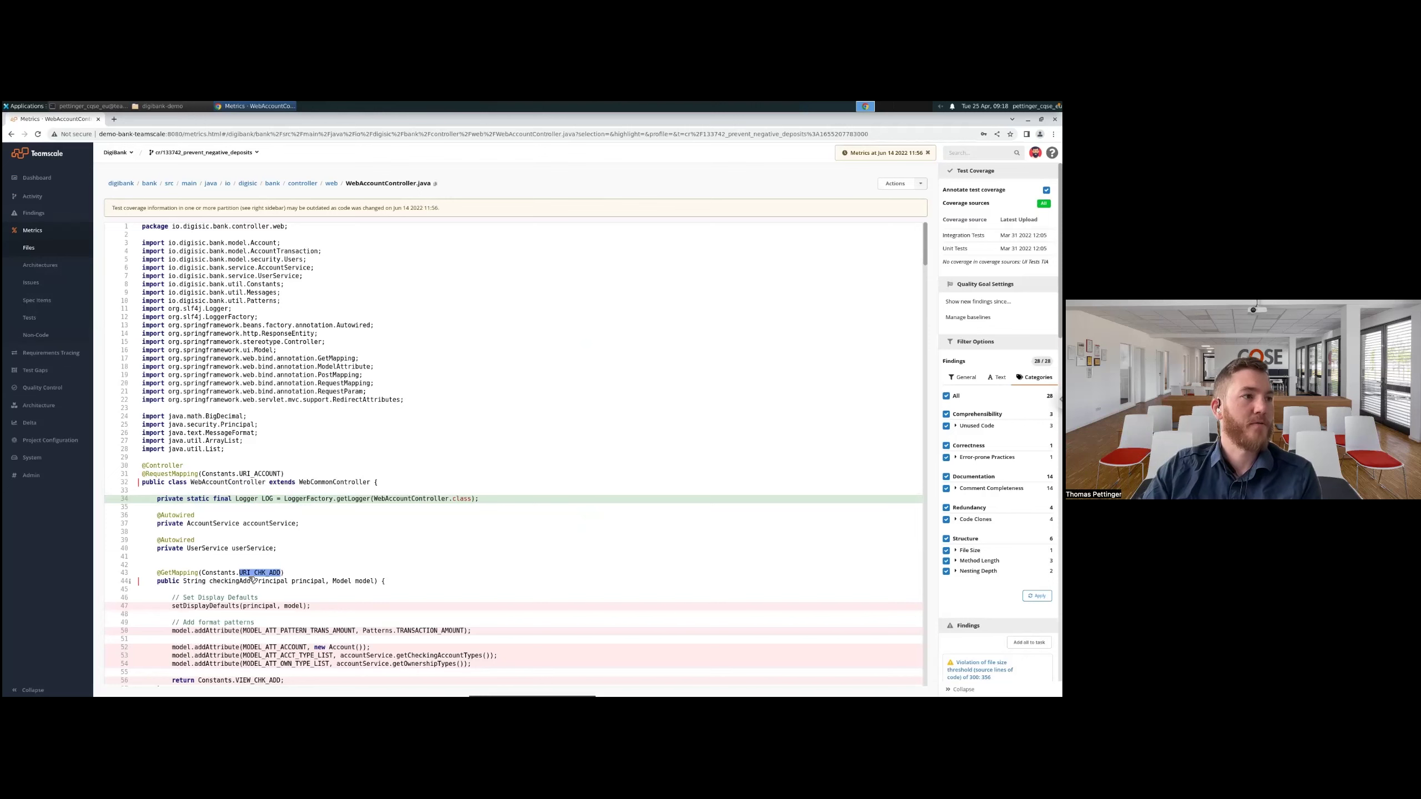
{"action": "scroll", "coordinate": [253, 580], "scroll_direction": "down", "scroll_amount": 1}
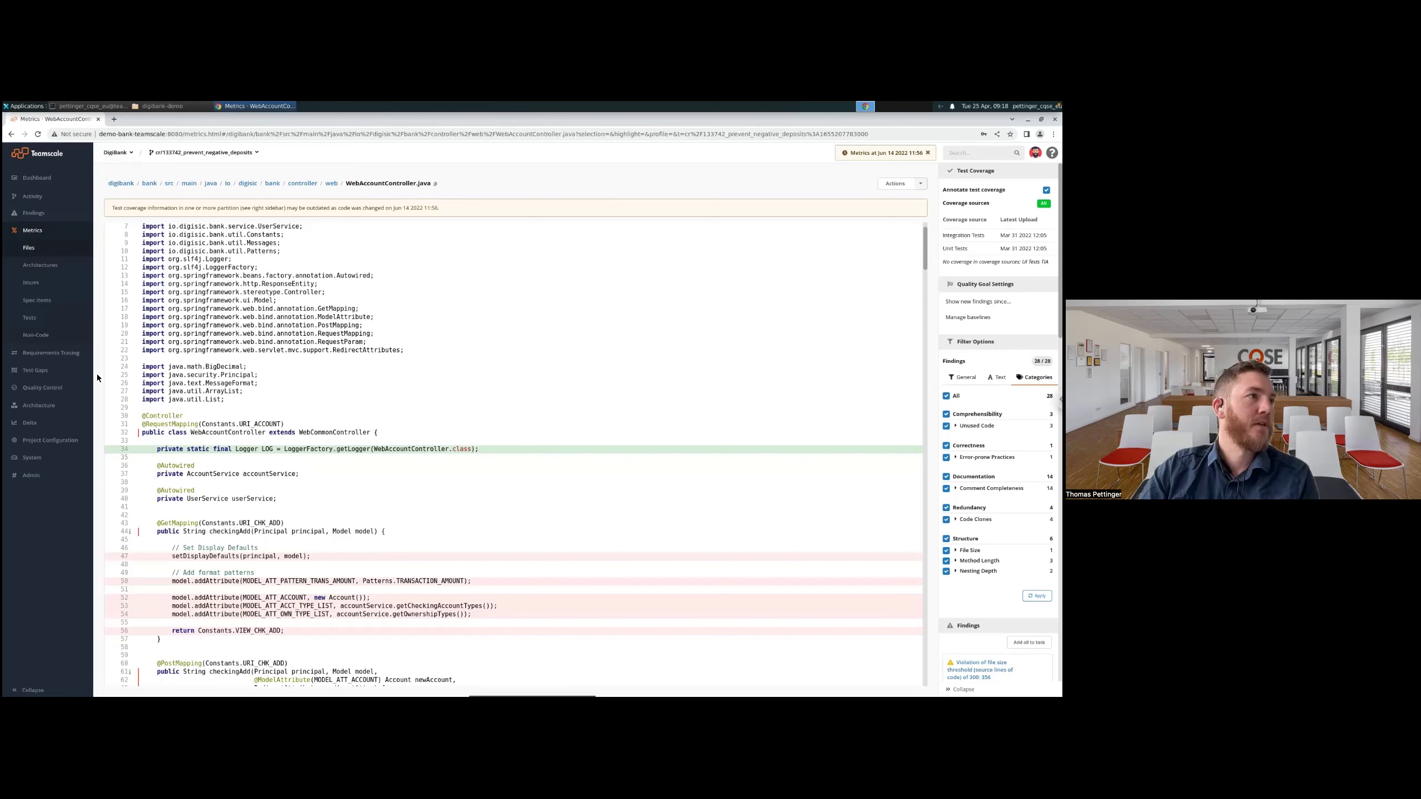
Open the Test Gaps issue list and view the Release 2.1.0 issues before returning to the My Issues query
{"action": "mouse_move", "coordinate": [58, 372]}
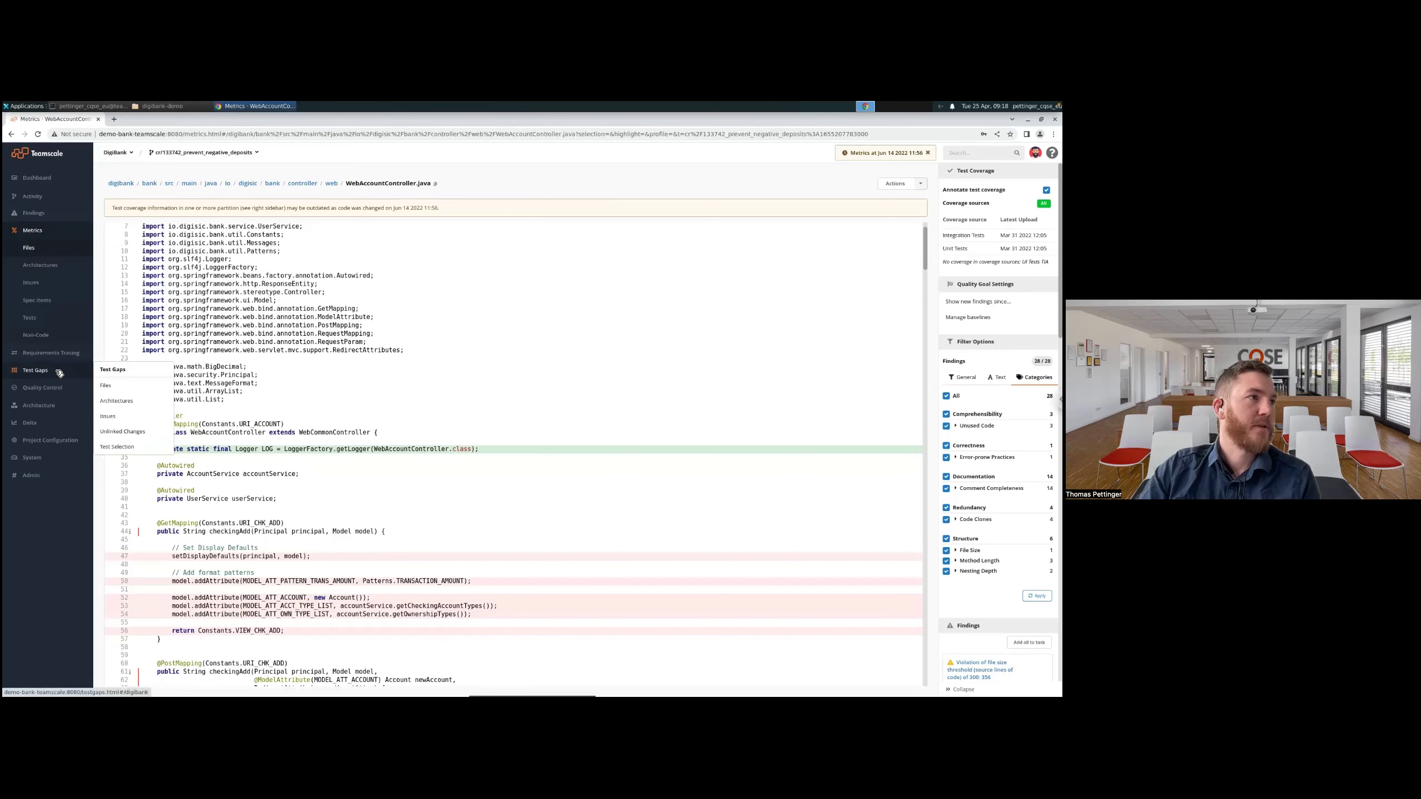
{"action": "left_click", "coordinate": [121, 416]}
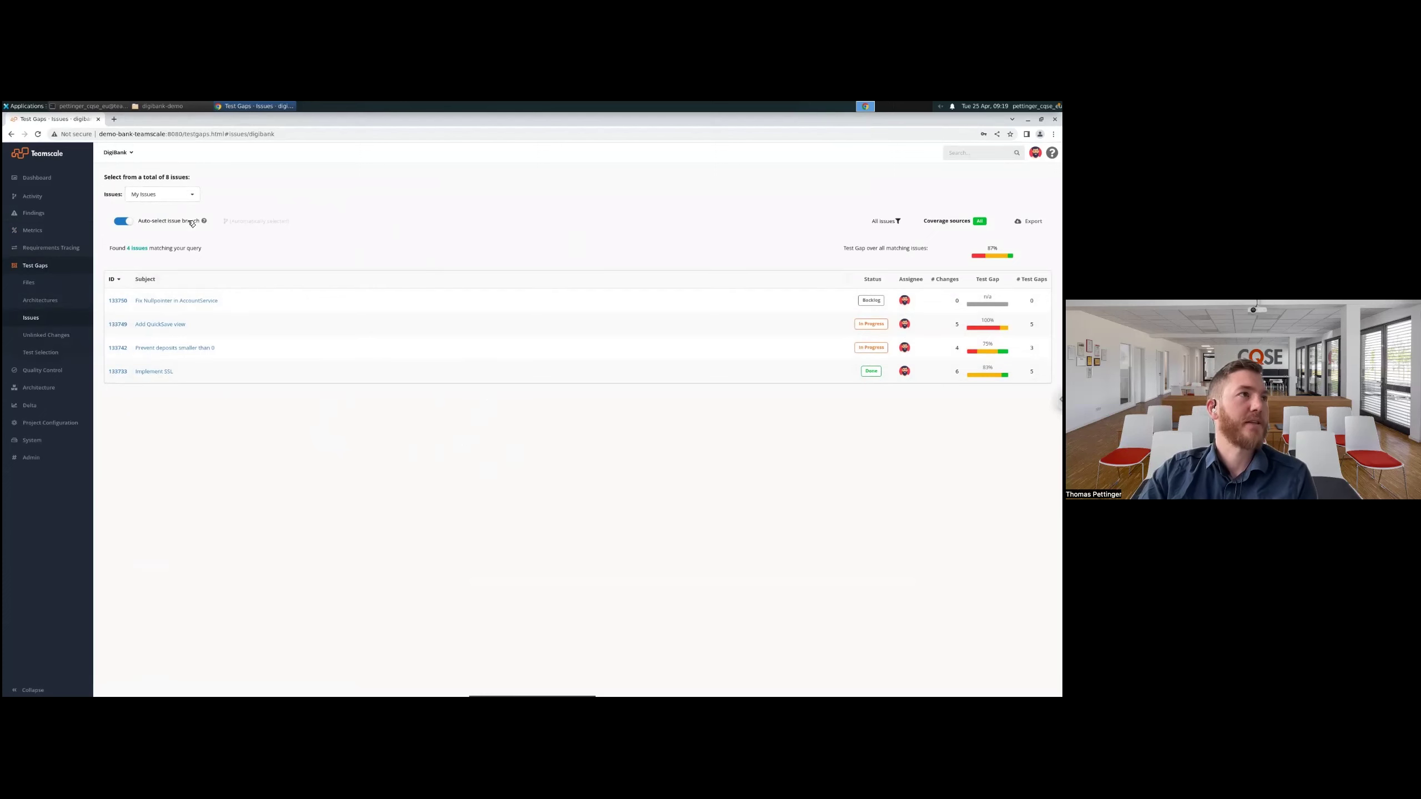
{"action": "left_click", "coordinate": [191, 195]}
{"action": "left_click", "coordinate": [176, 222]}
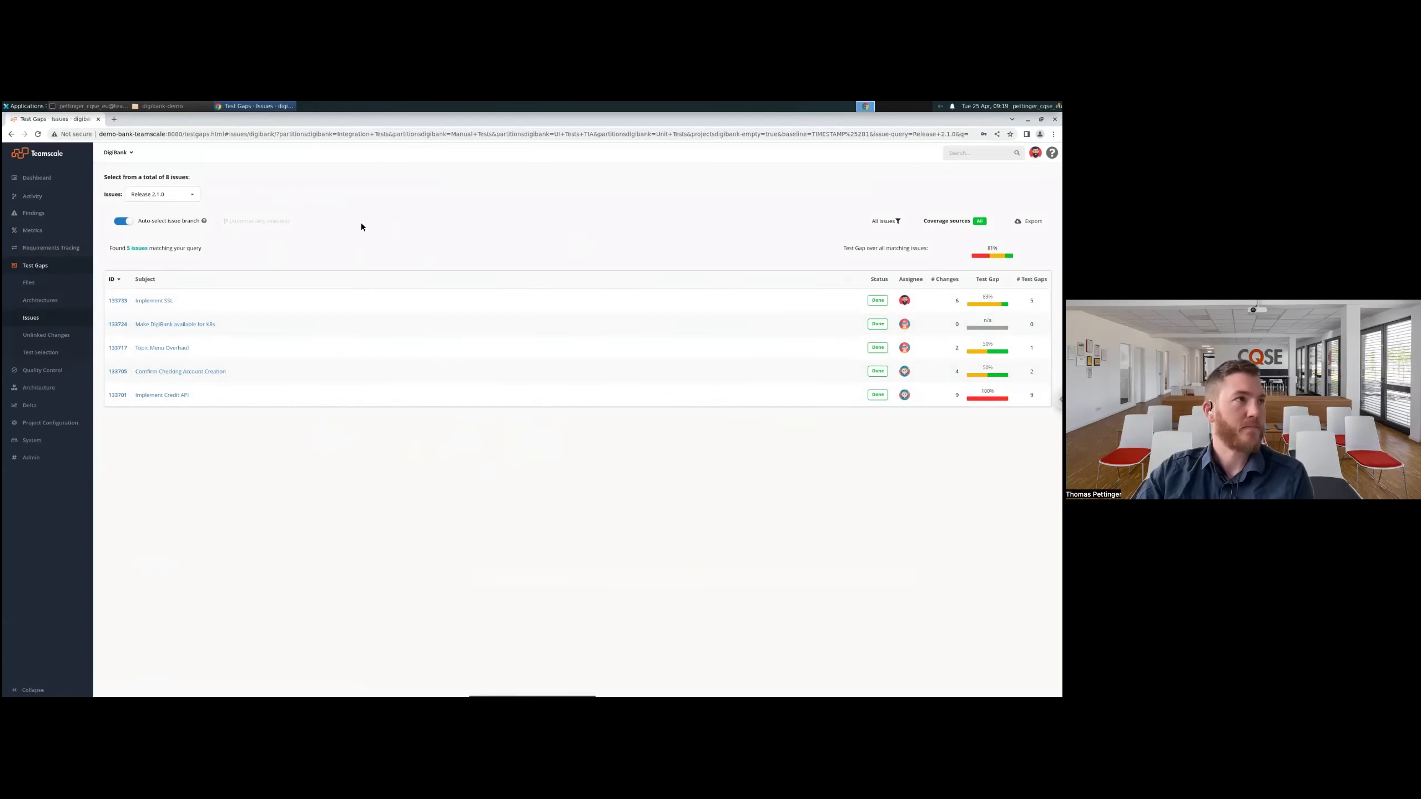
{"action": "left_click", "coordinate": [192, 194]}
{"action": "left_click", "coordinate": [162, 208]}
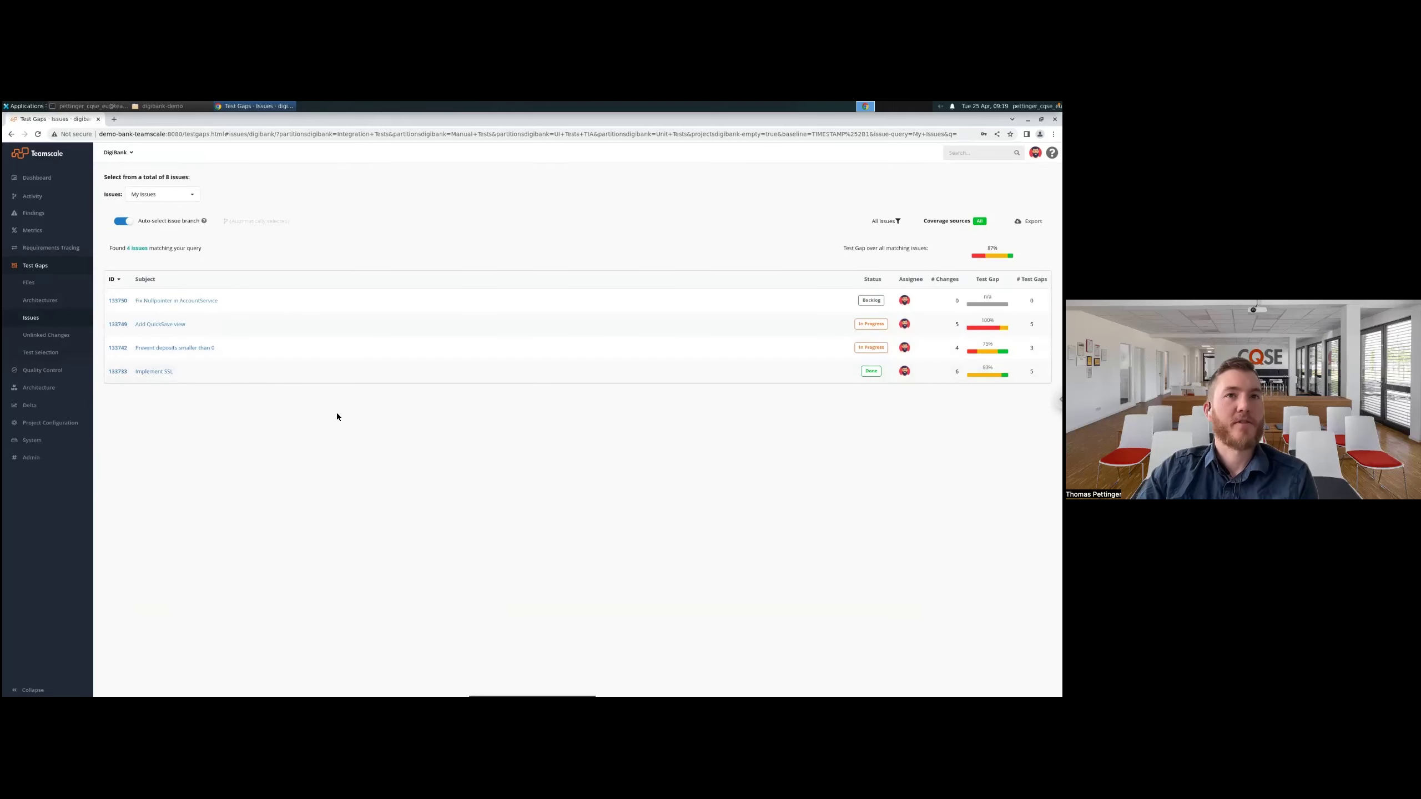
Open the issue "Prevent deposits smaller than 0" and expand its Test Gaps section to examine the treemap
{"action": "left_click", "coordinate": [222, 348]}
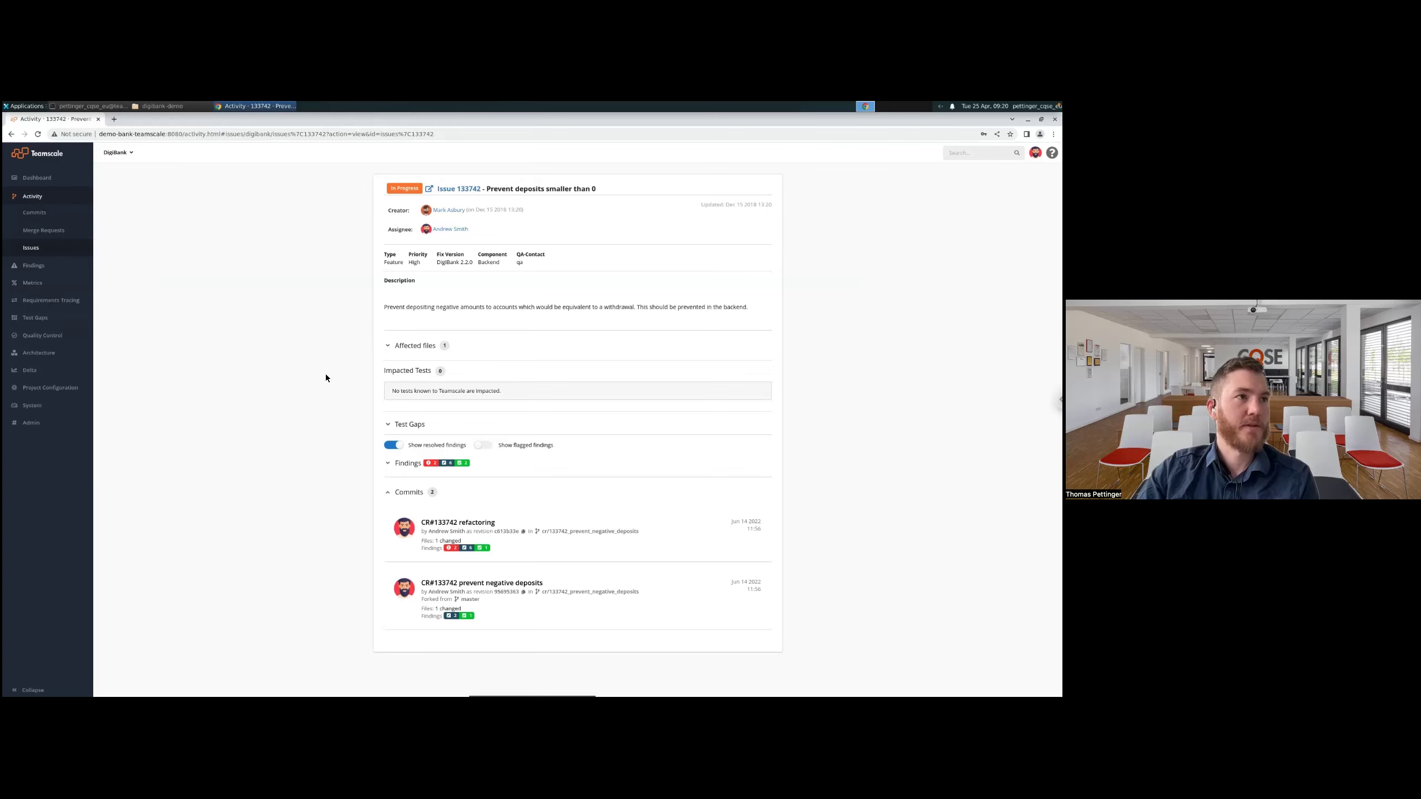
{"action": "left_click", "coordinate": [390, 425]}
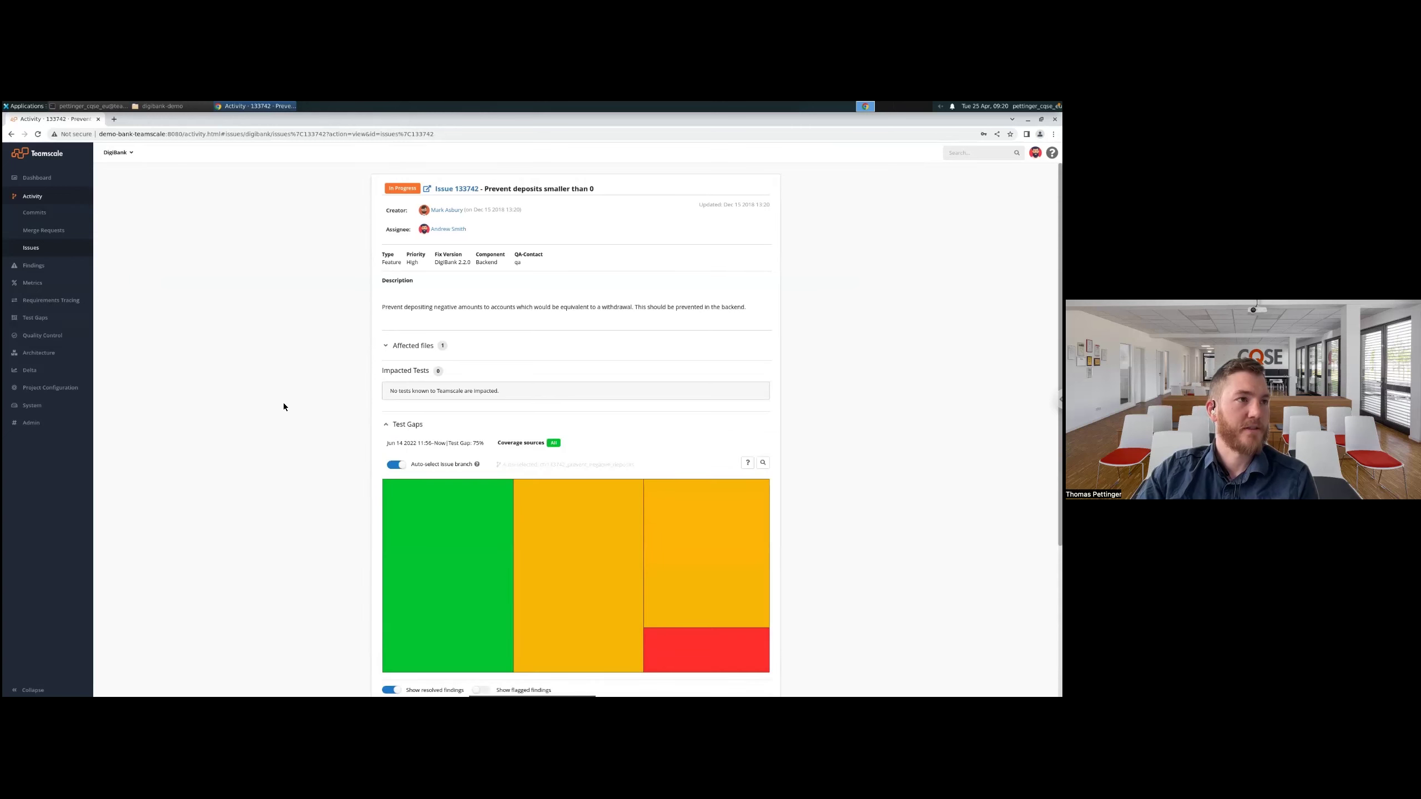
{"action": "scroll", "coordinate": [276, 400], "scroll_direction": "down", "scroll_amount": 1}
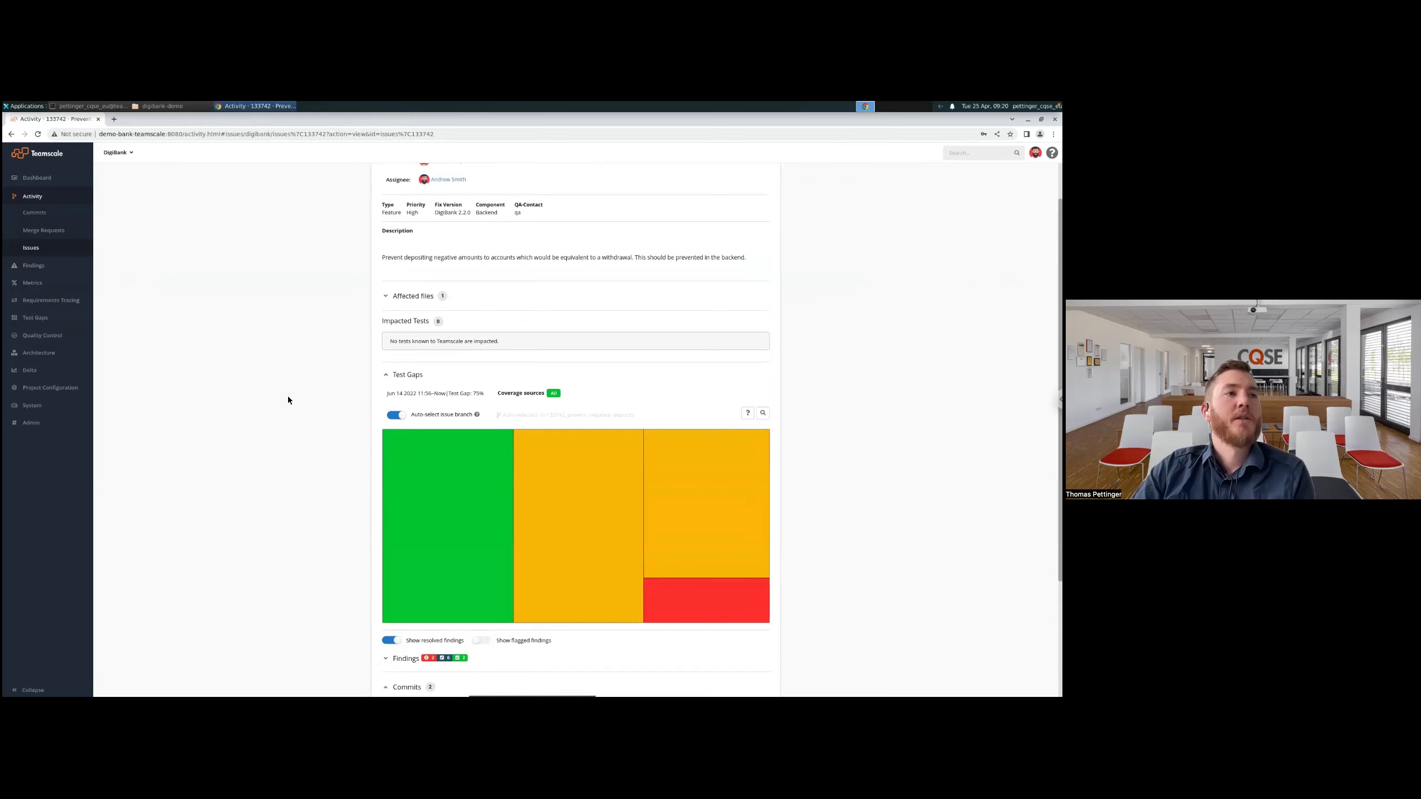
{"action": "mouse_move", "coordinate": [441, 515]}
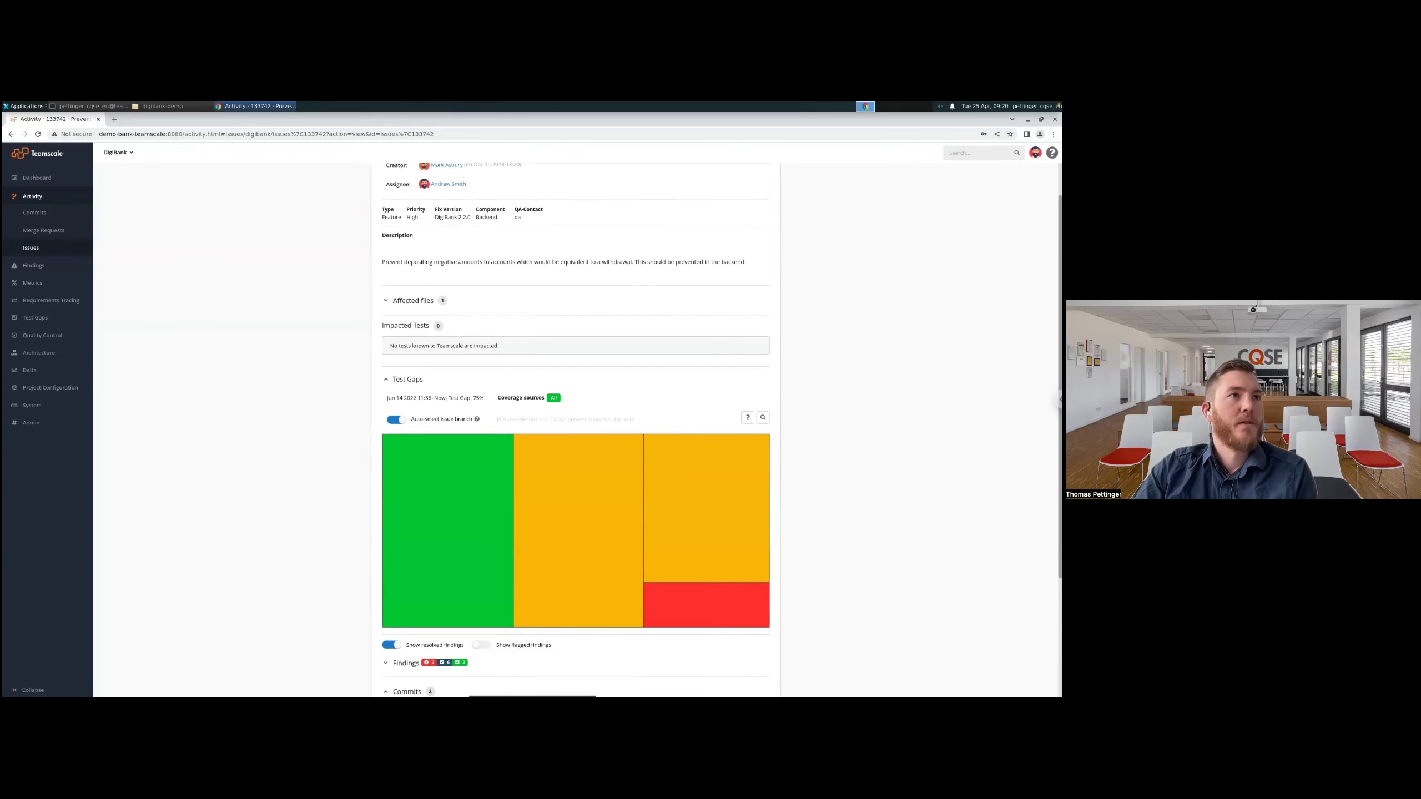
{"action": "scroll", "coordinate": [576, 430], "scroll_direction": "up", "scroll_amount": 1}
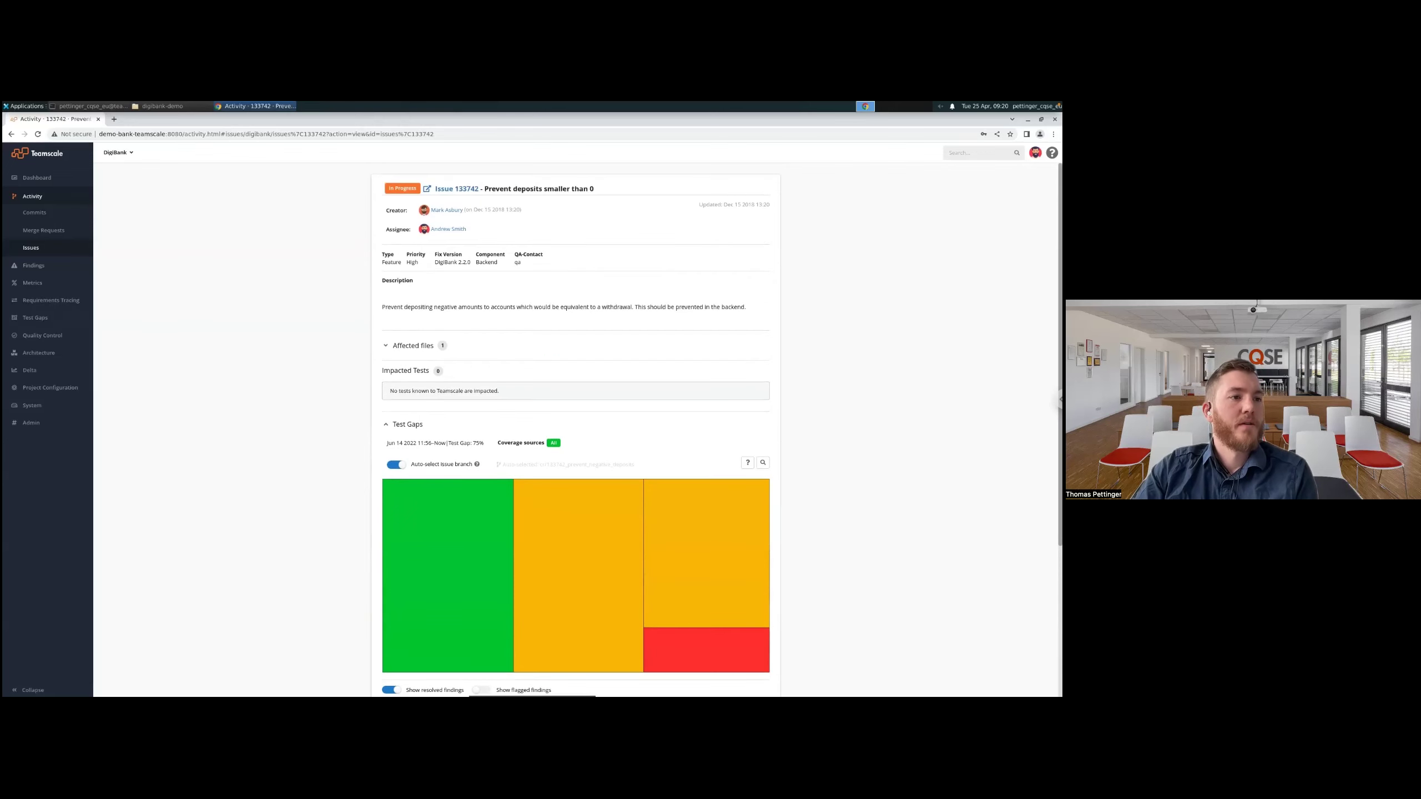
Switch to the terminal that is open in the digibank-demo folder
{"action": "left_click", "coordinate": [106, 107]}
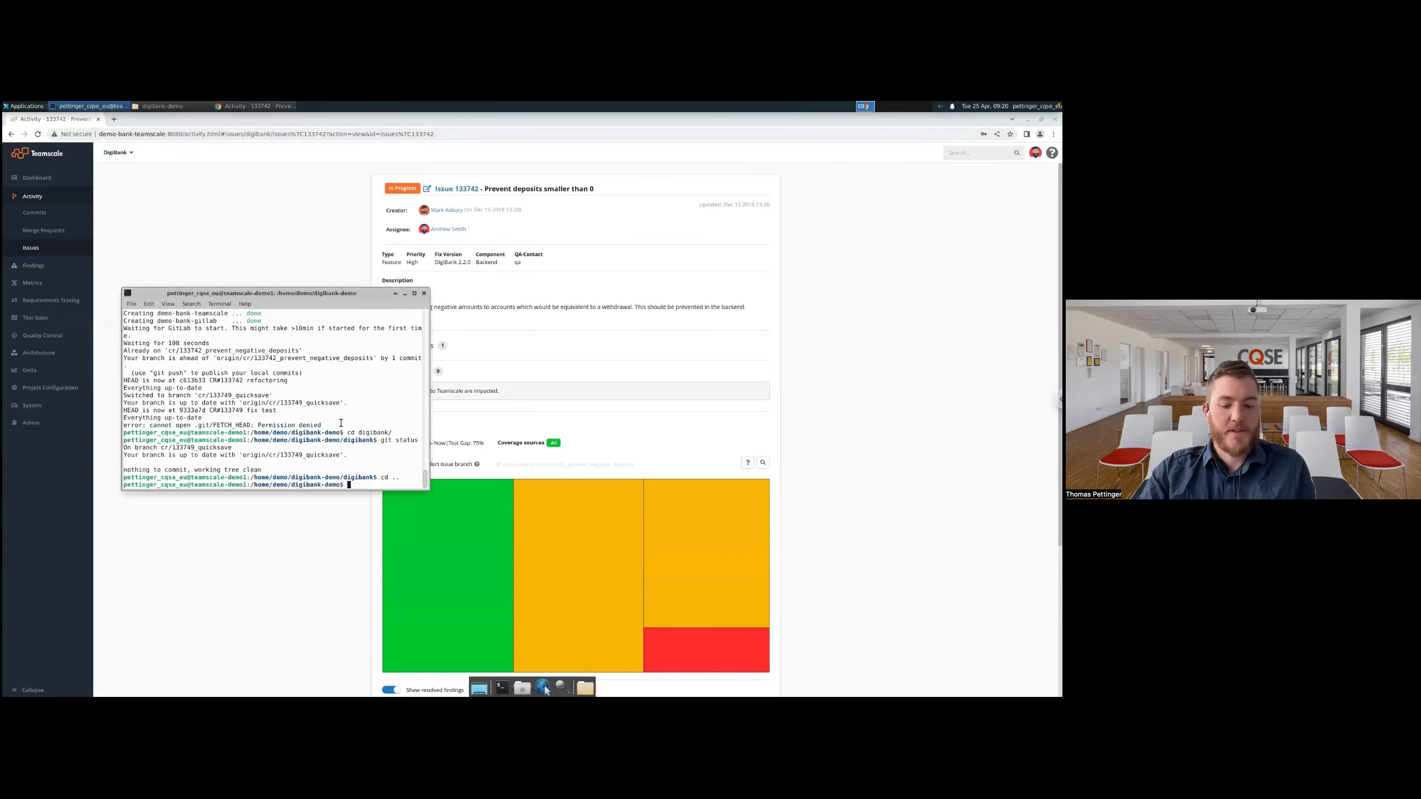
{"action": "type", "text": "./tga/apply_fix.sh"}
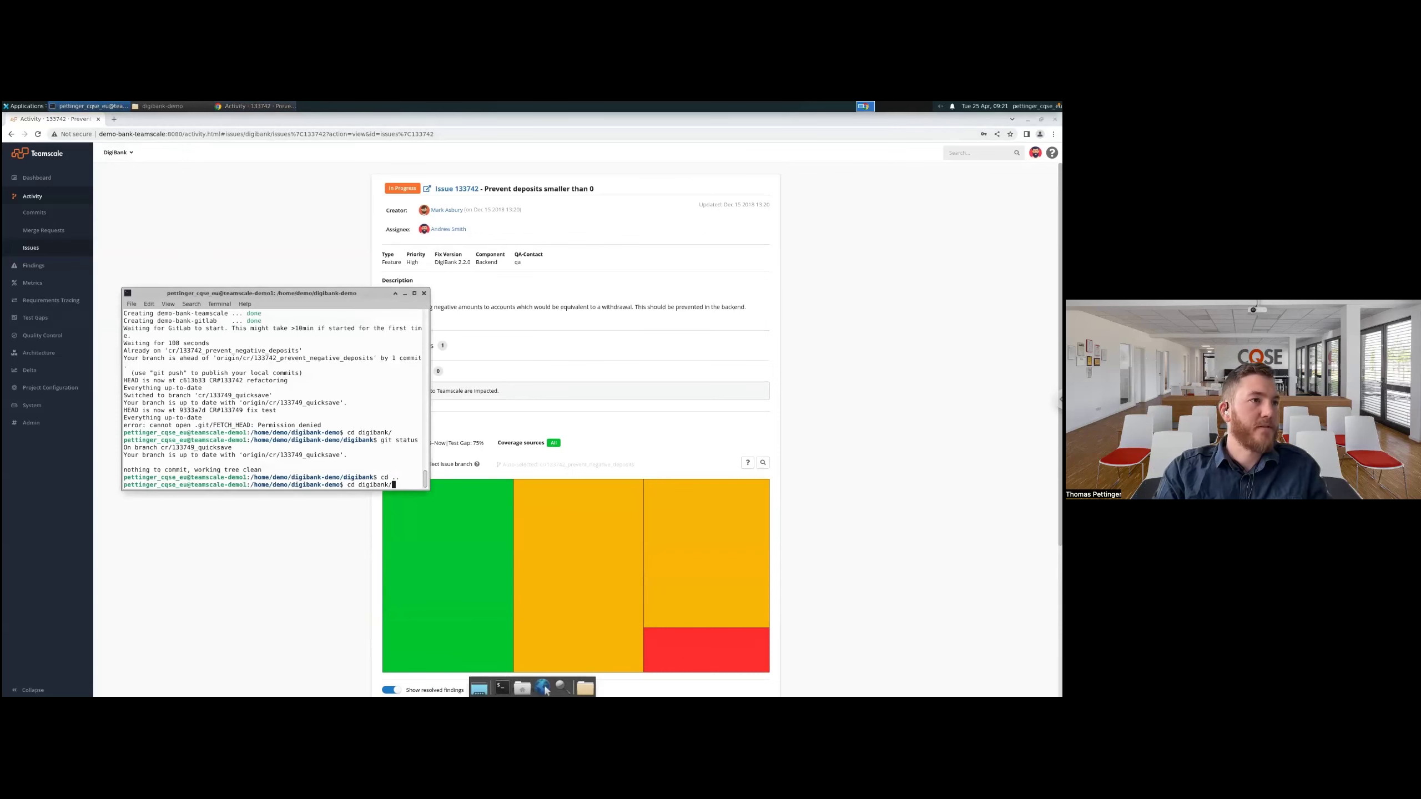
{"action": "key", "text": "Up"}
{"action": "key", "text": "Up"}
{"action": "key", "text": "Up"}
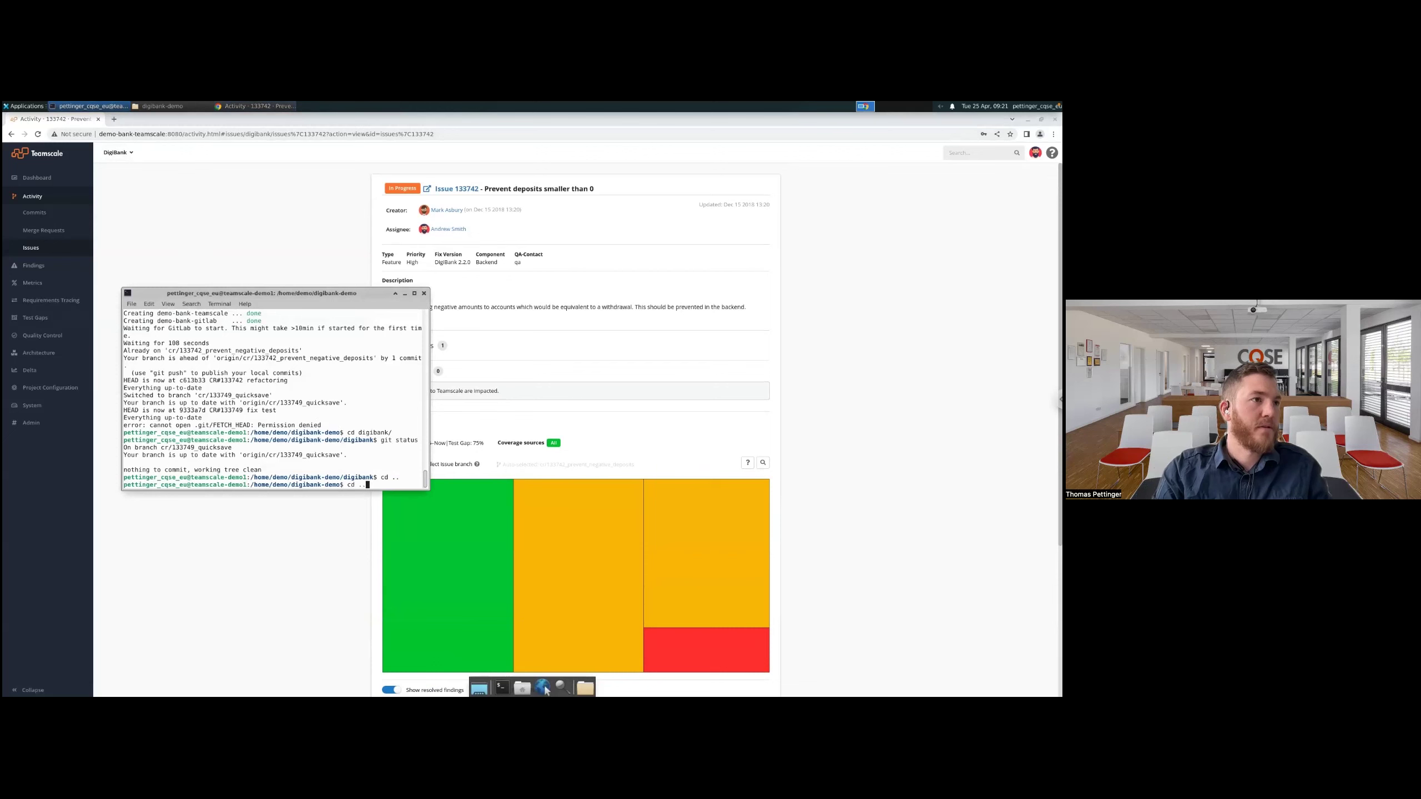
{"action": "key", "text": "Down"}
{"action": "key", "text": "Down"}
{"action": "key", "text": "Down"}
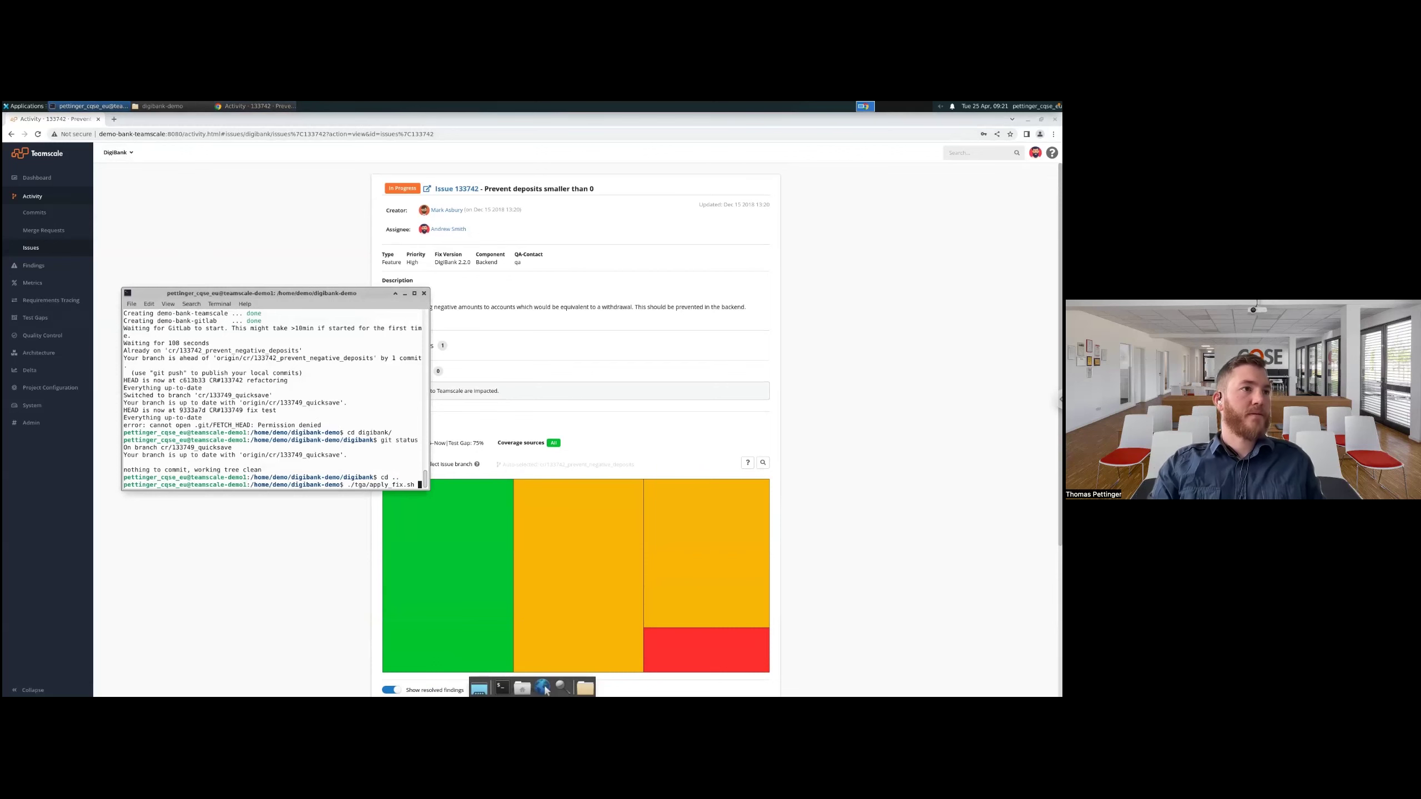
{"action": "key", "text": "ctrl+c"}
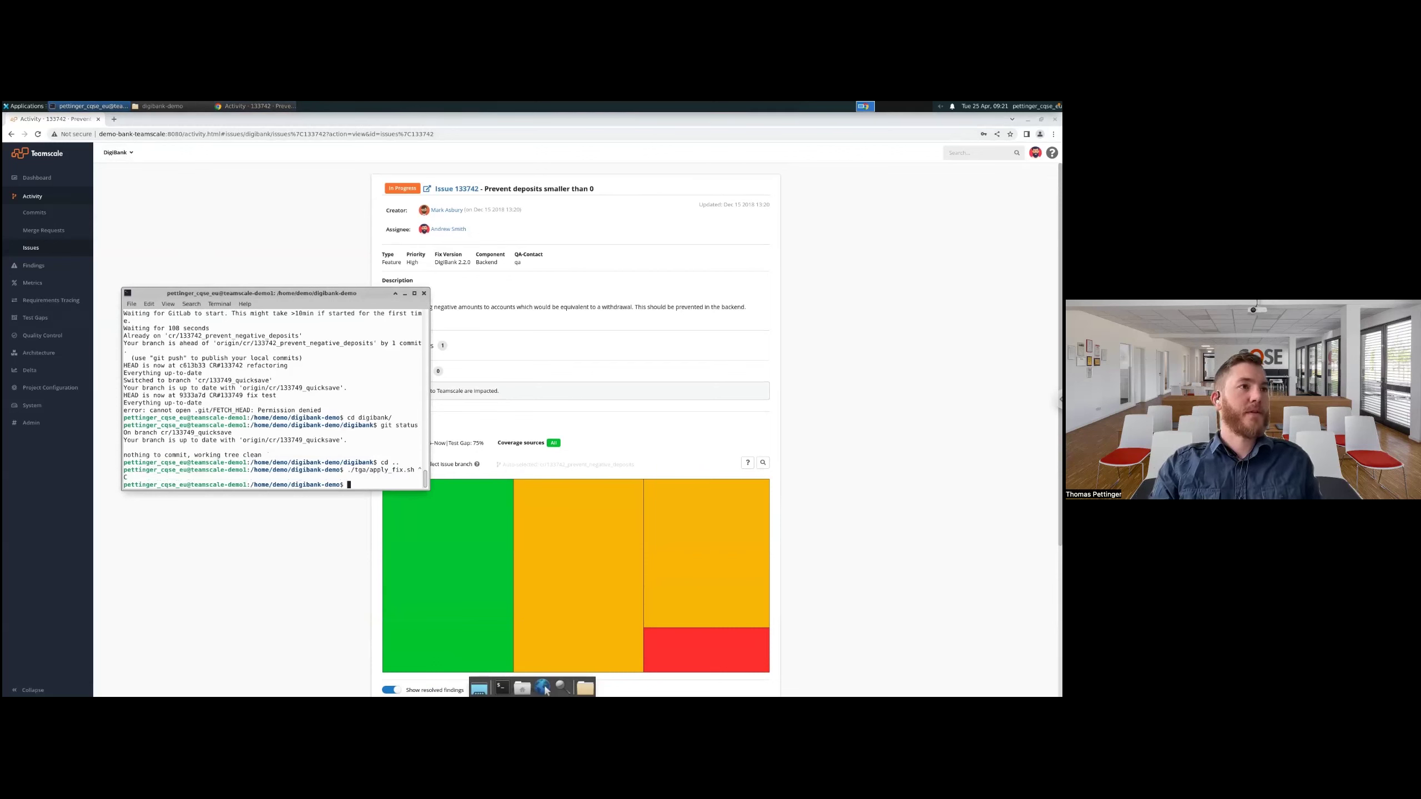
Run the script ./tga/issue_test.sh from the digibank-demo folder
{"action": "type", "text": "./tga/issue_test.sh"}
{"action": "key", "text": "Return"}
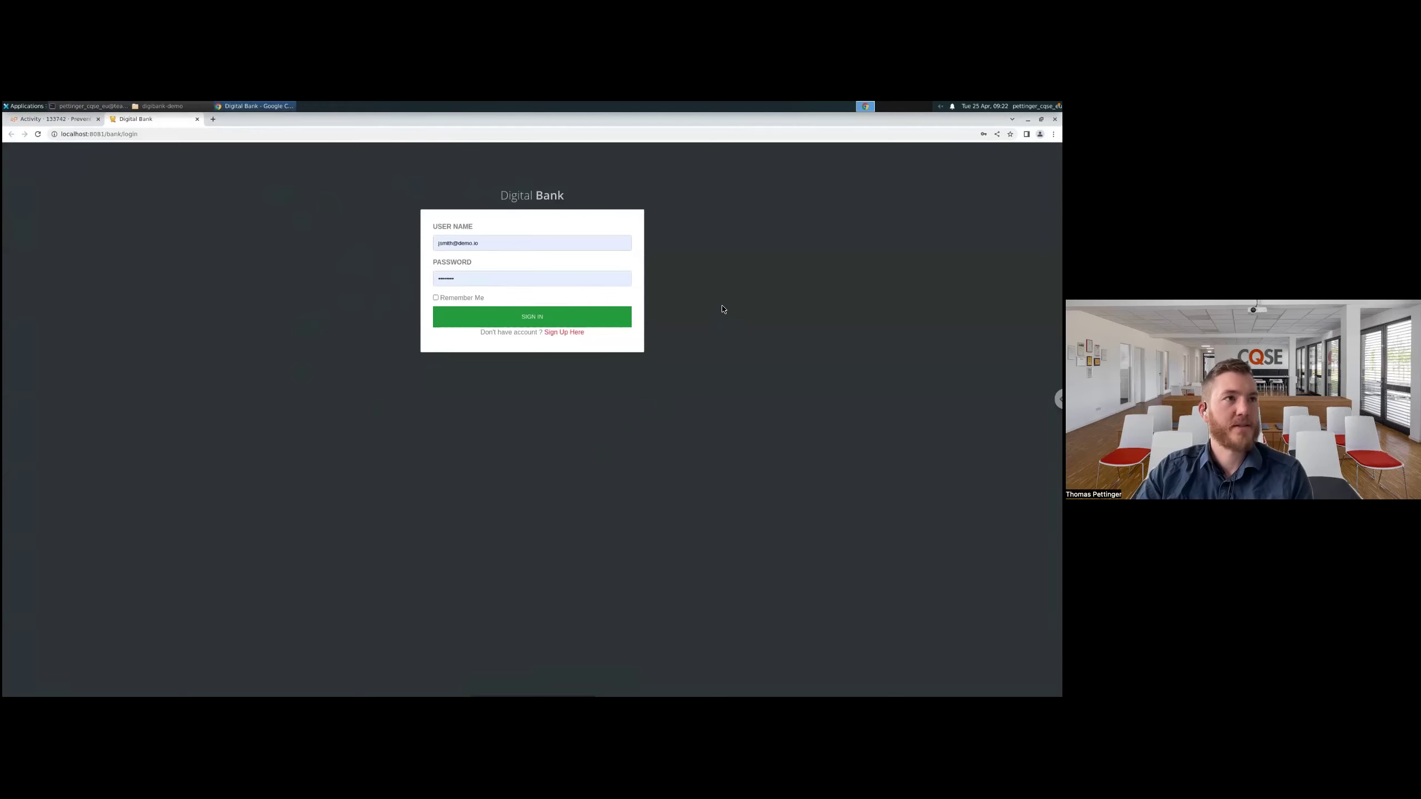
Sign in to Digital Bank with the prefilled credentials and open the Deposit page
{"action": "left_click", "coordinate": [523, 321]}
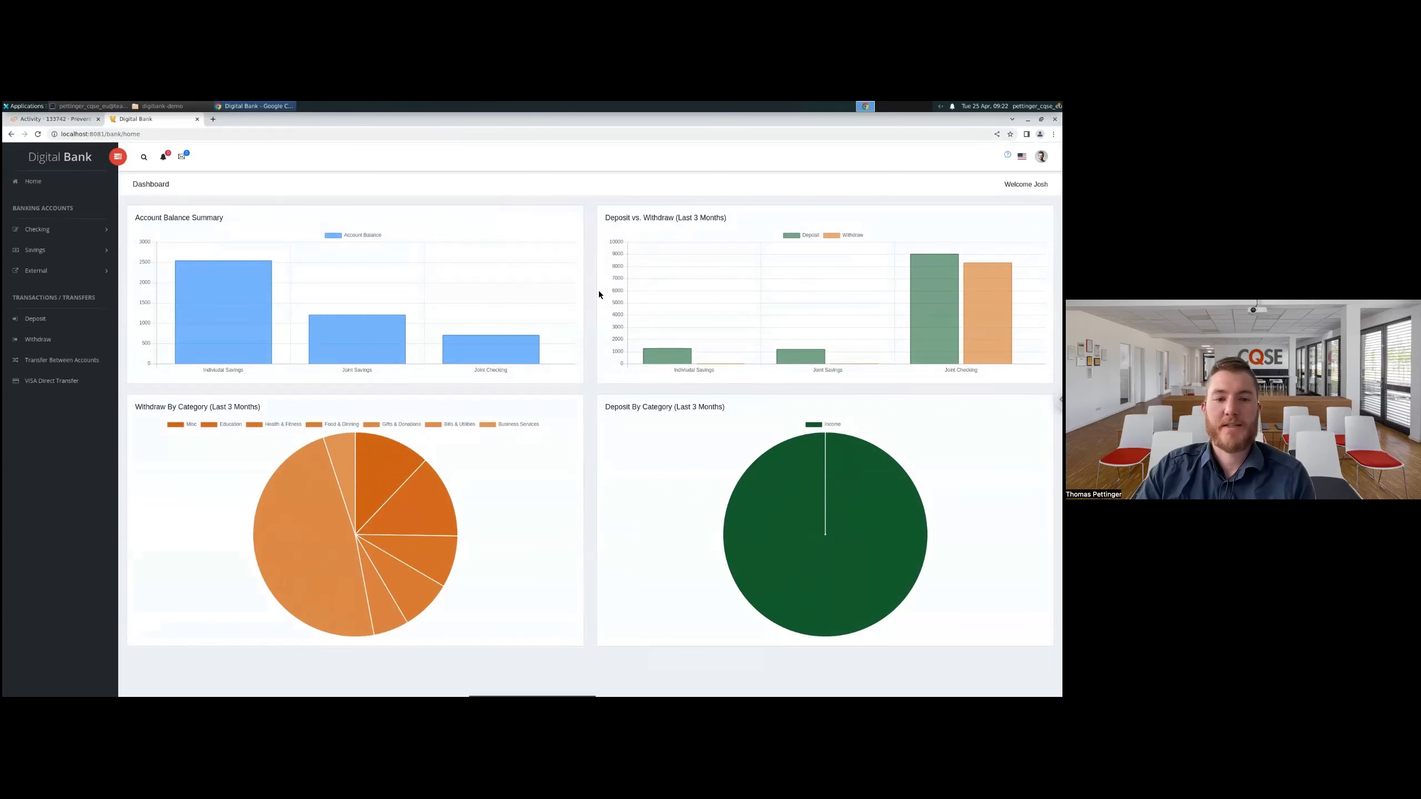
{"action": "left_click", "coordinate": [62, 322]}
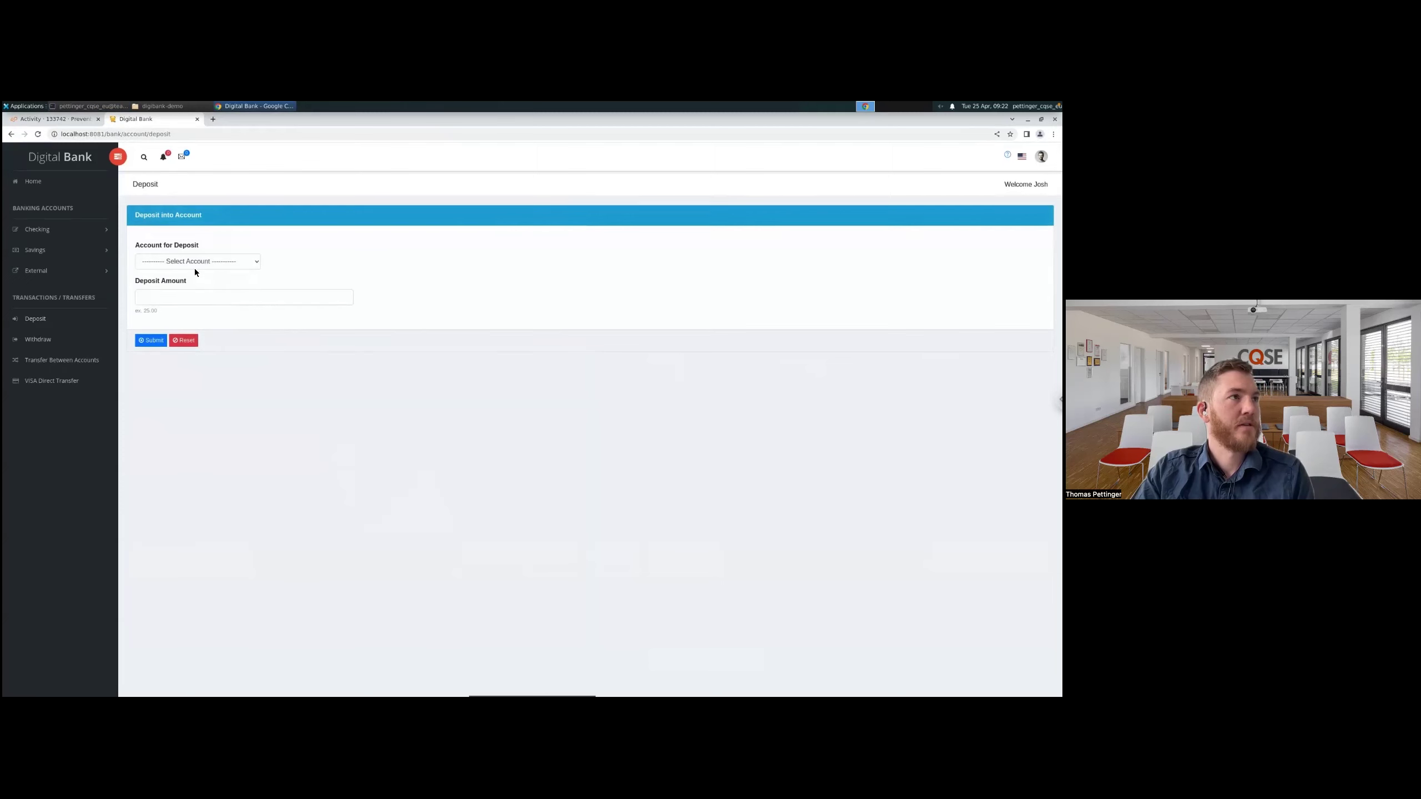
Submit a deposit of -1000000 into the Joint Checking (Standard Checking) account and read the response
{"action": "left_click", "coordinate": [193, 267]}
{"action": "left_click", "coordinate": [193, 279]}
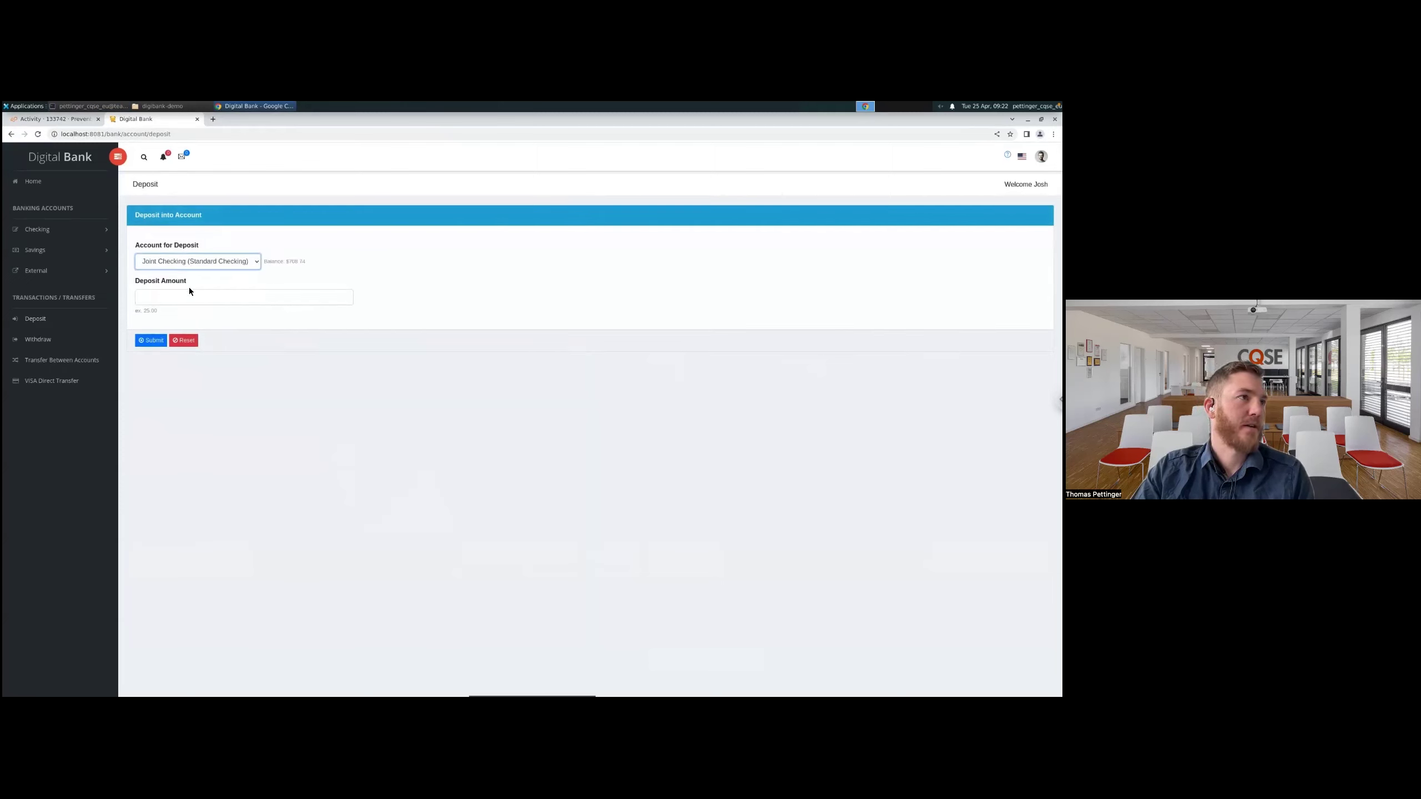
{"action": "left_click", "coordinate": [183, 296]}
{"action": "type", "text": "-1000000"}
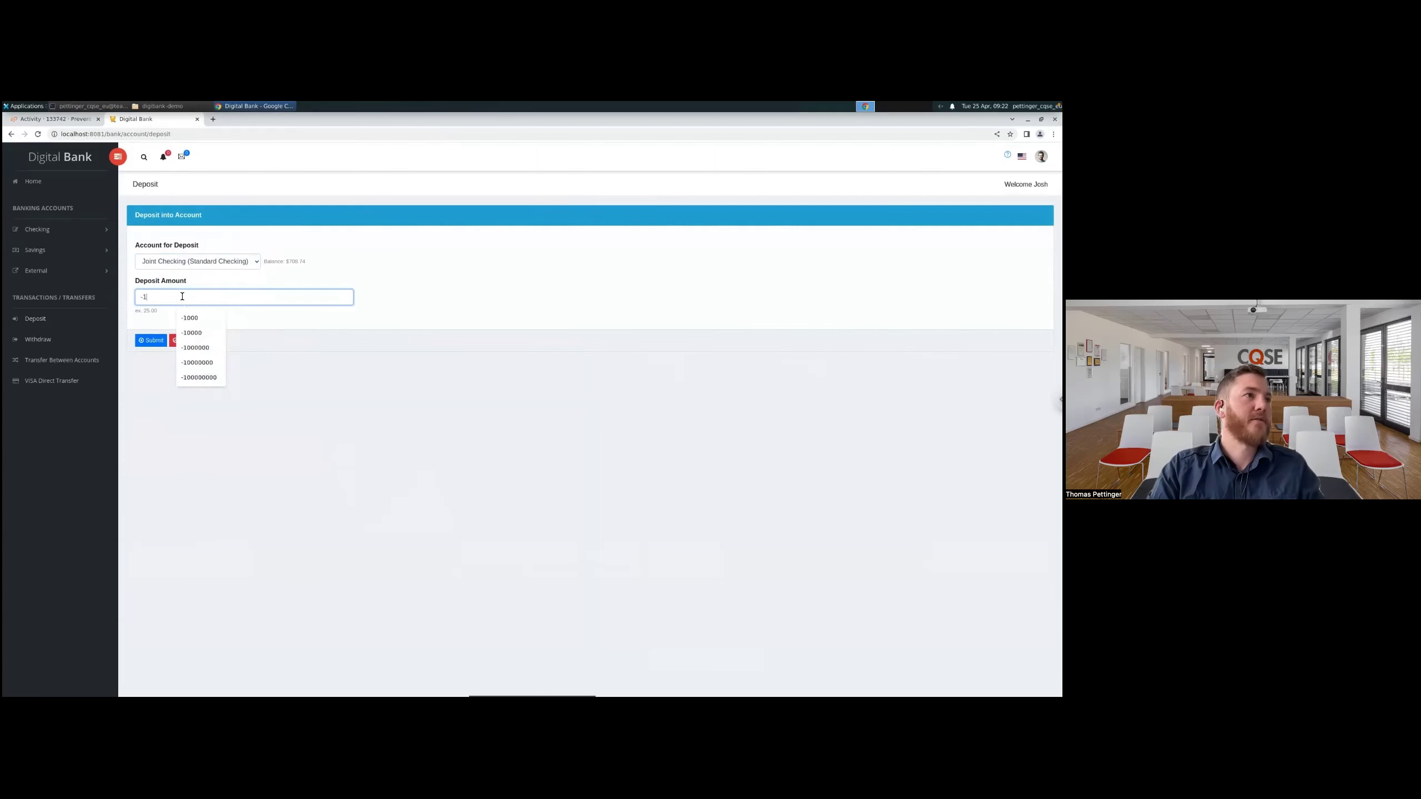
{"action": "left_click", "coordinate": [311, 505]}
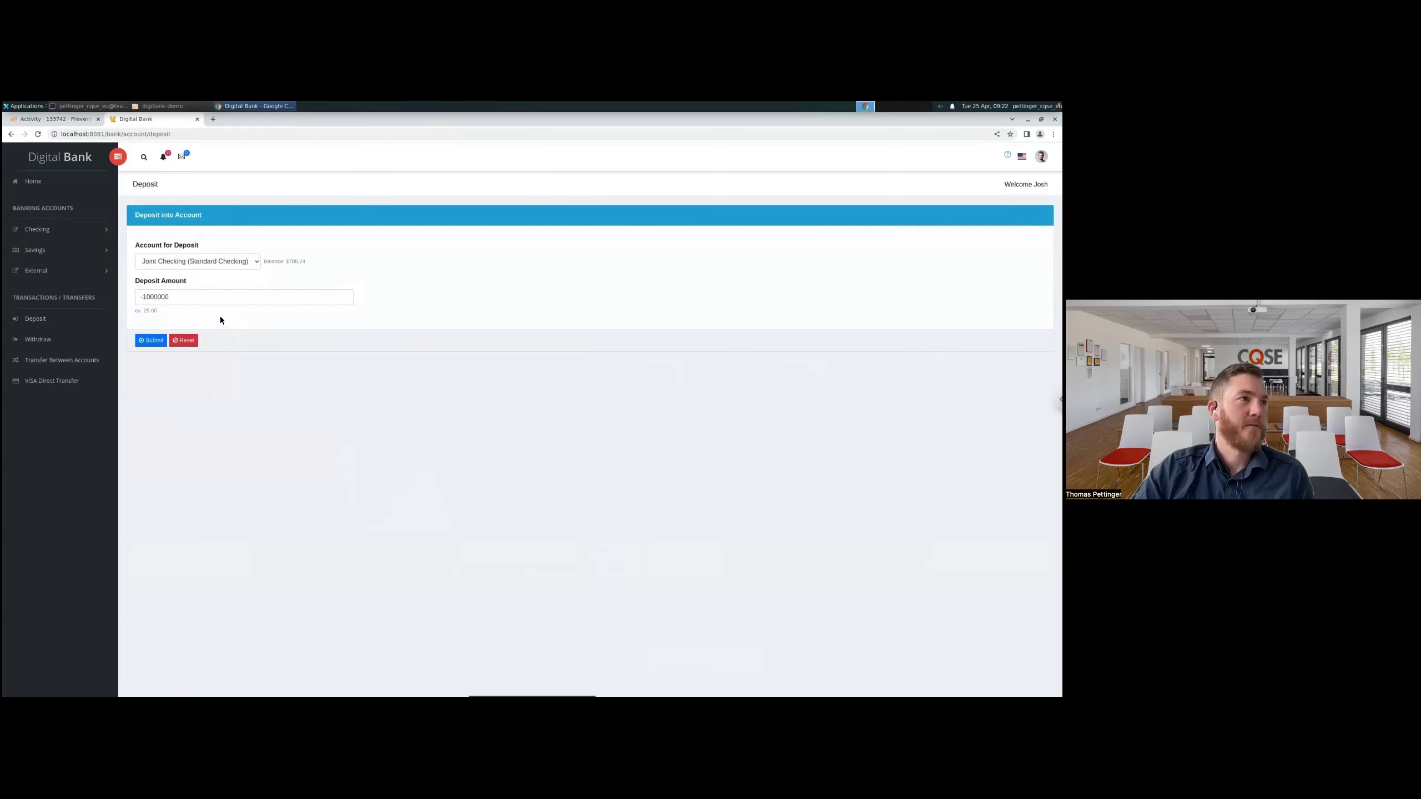
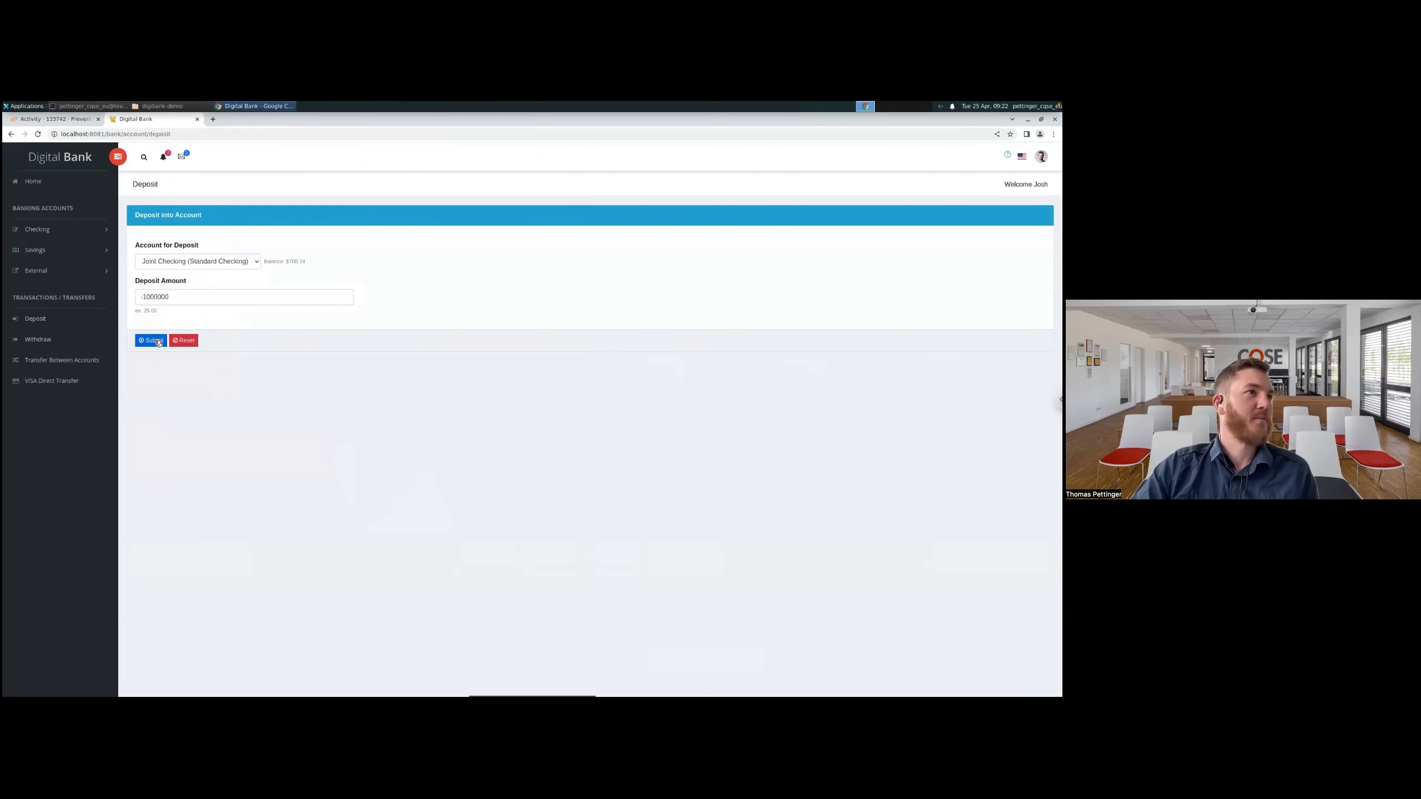
{"action": "left_click", "coordinate": [157, 341]}
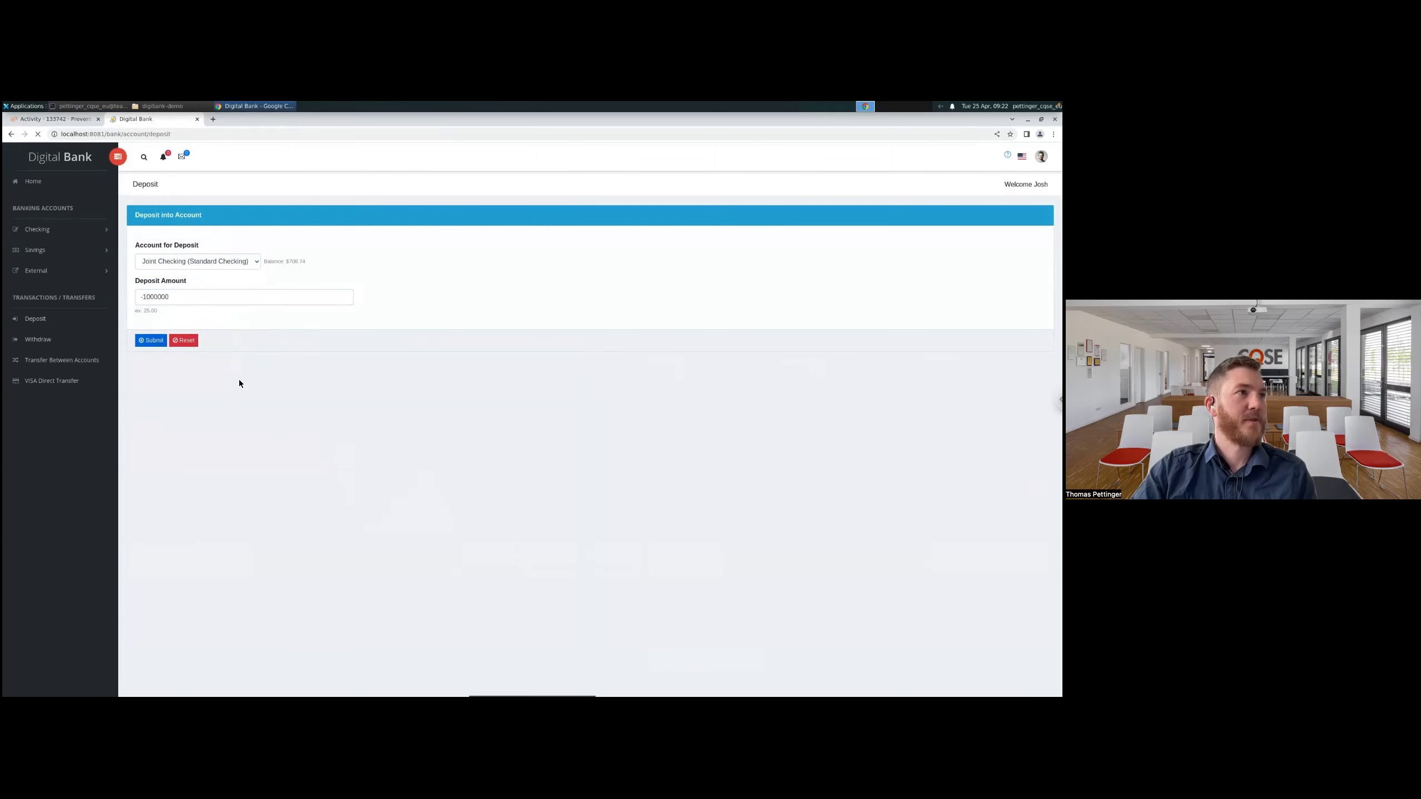
{"action": "double_click", "coordinate": [227, 240]}
{"action": "left_click", "coordinate": [334, 249]}
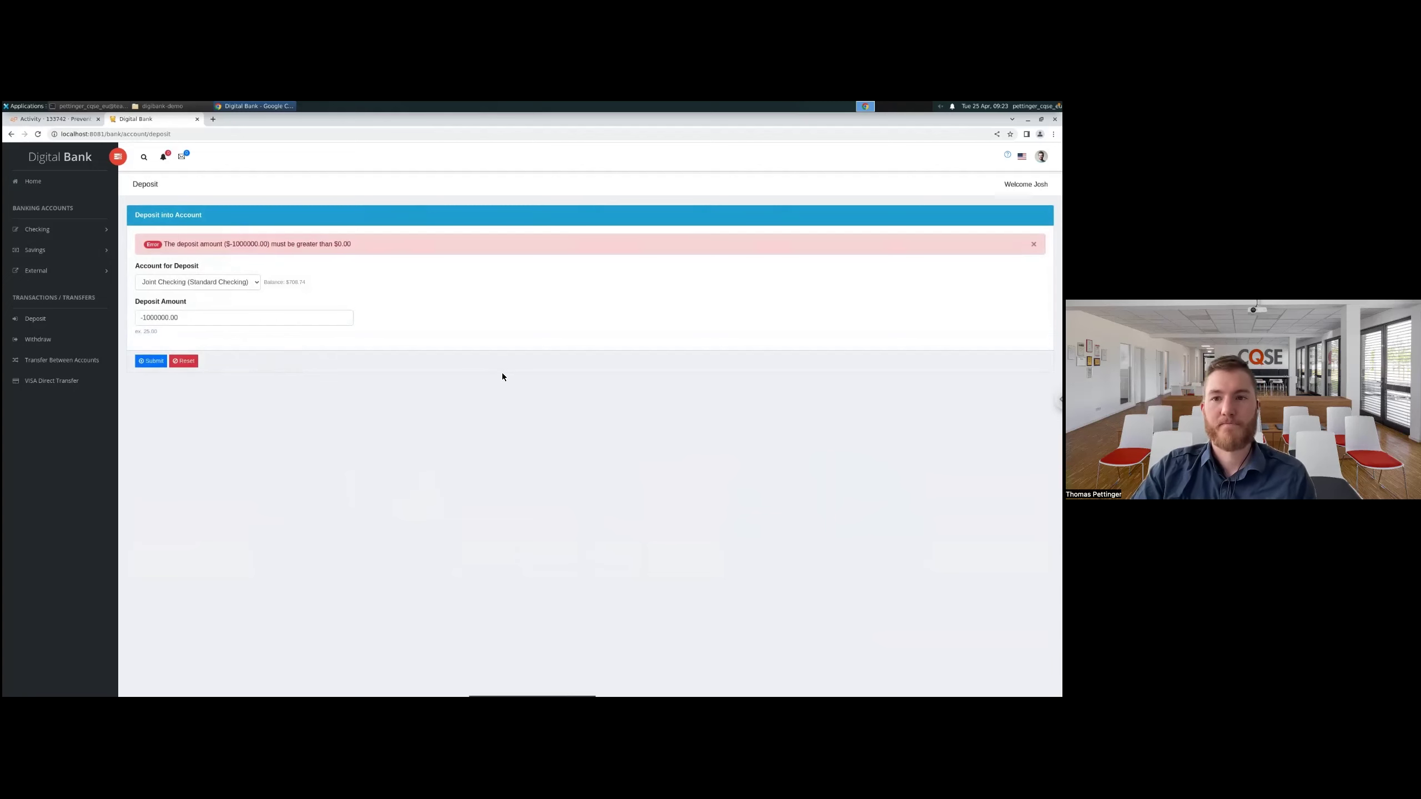
Close the Digital Bank page and stop the running test script in the terminal, returning to the Teamscale issue
{"action": "middle_click", "coordinate": [168, 120]}
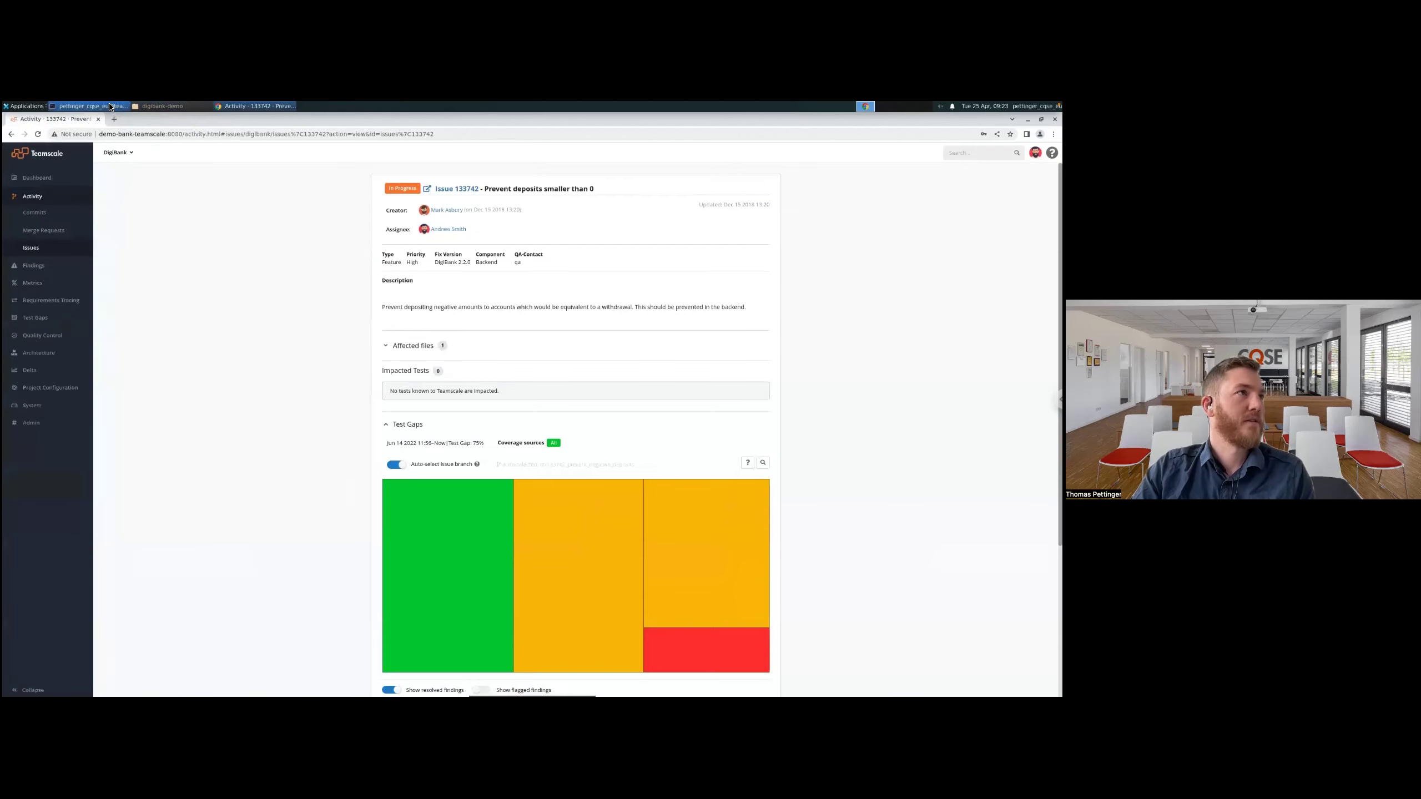
{"action": "left_click", "coordinate": [89, 106]}
{"action": "key", "text": "Return"}
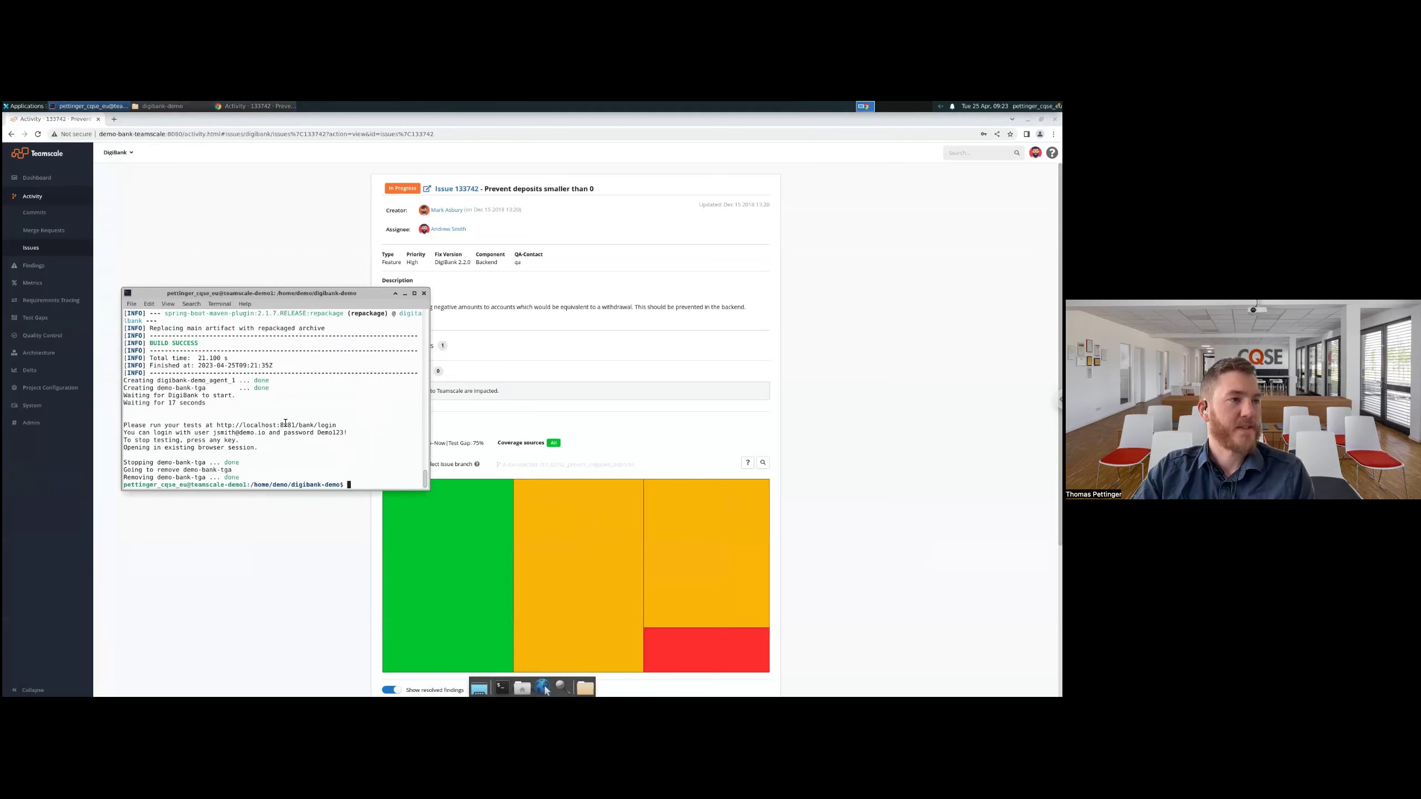
{"action": "left_click", "coordinate": [268, 254]}
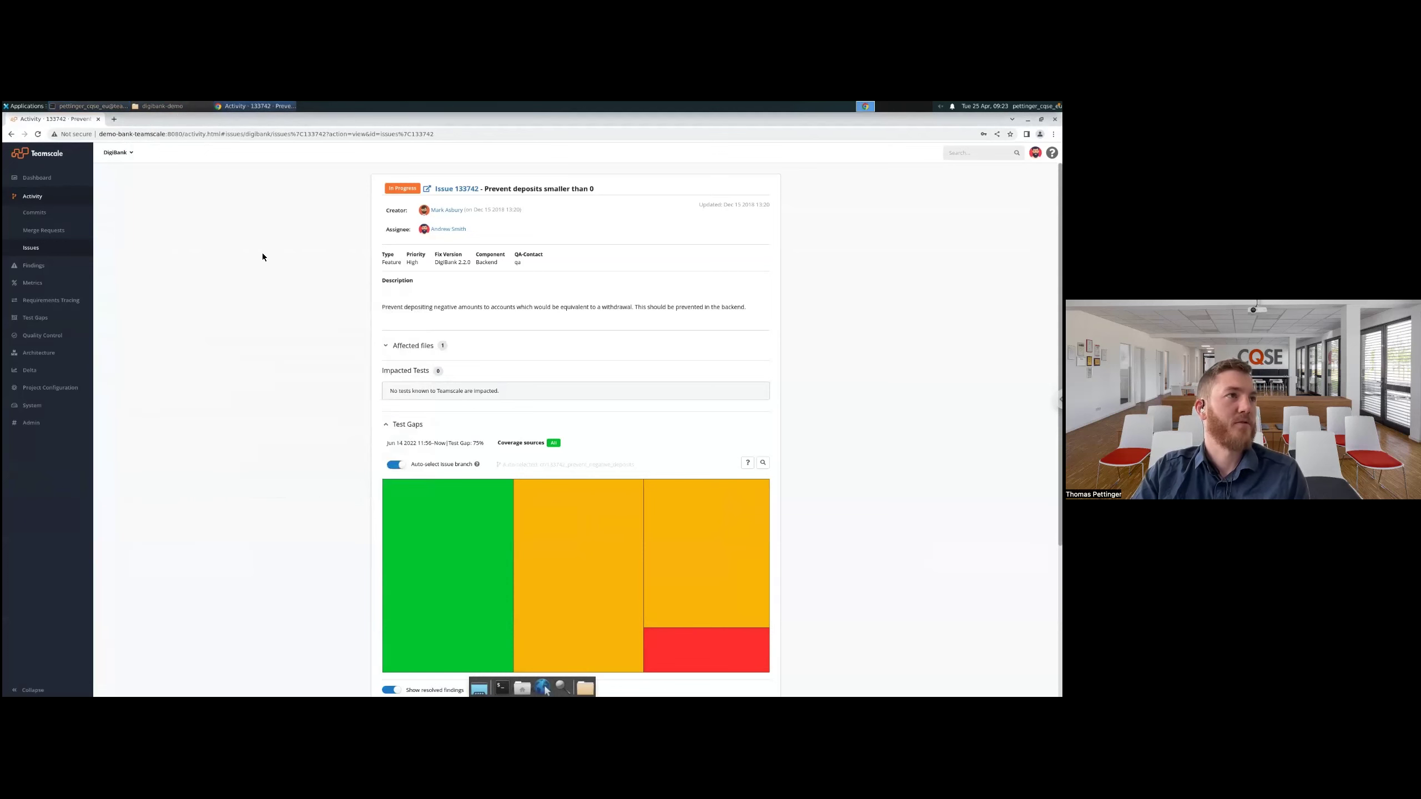
Check the commits list for the manual test coverage upload and examine the remaining orange method in the issue's refreshed Test Gaps treemap
{"action": "left_click", "coordinate": [60, 198]}
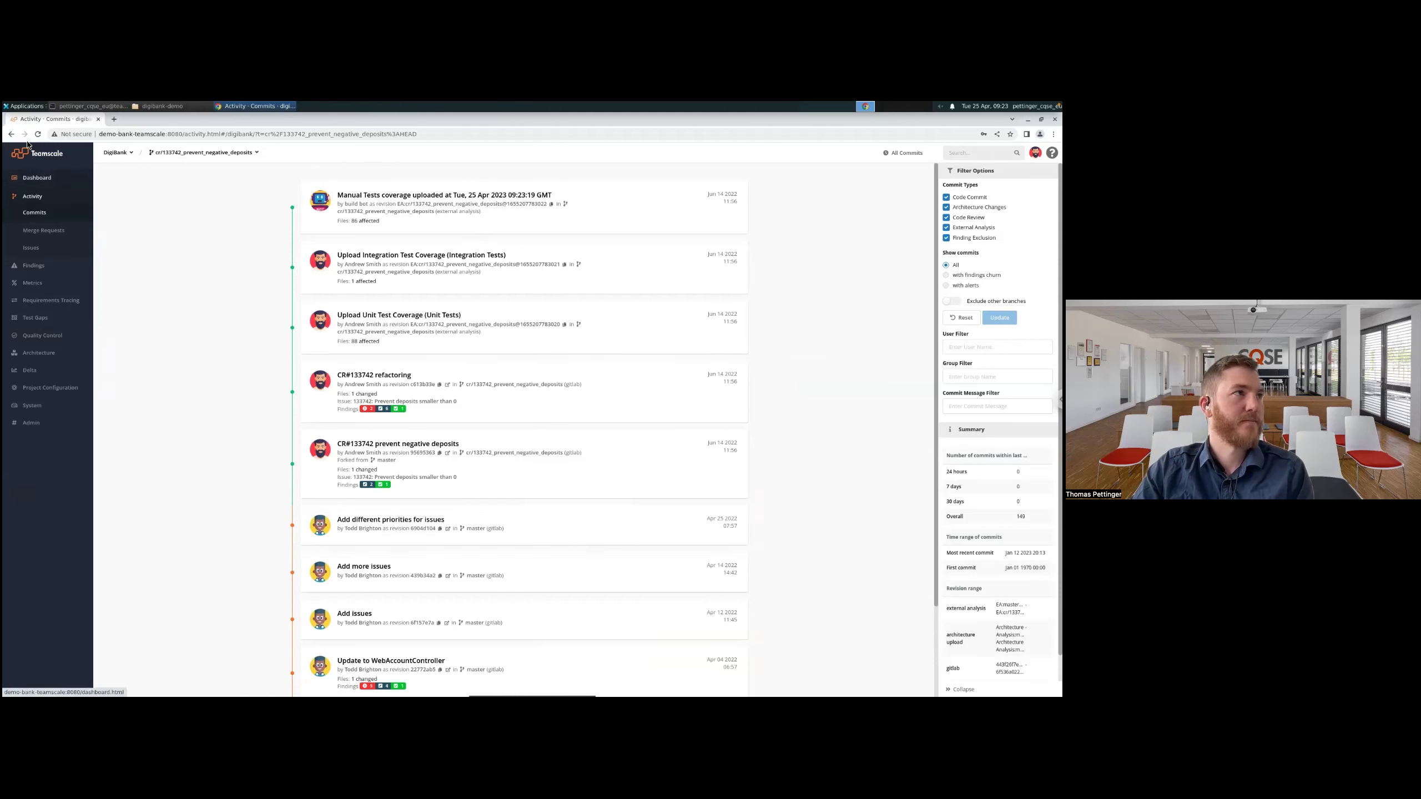
{"action": "left_click", "coordinate": [11, 134]}
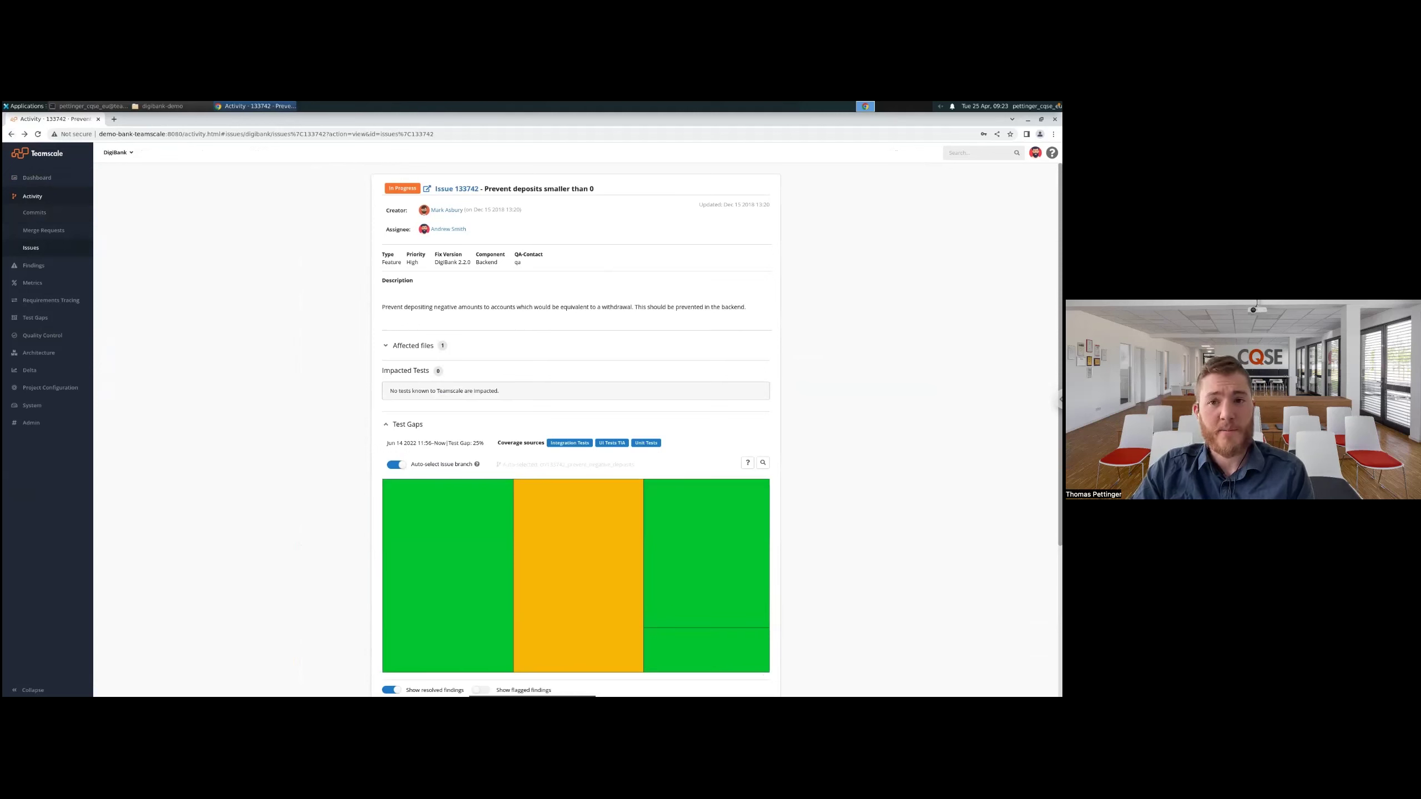
{"action": "mouse_move", "coordinate": [615, 493]}
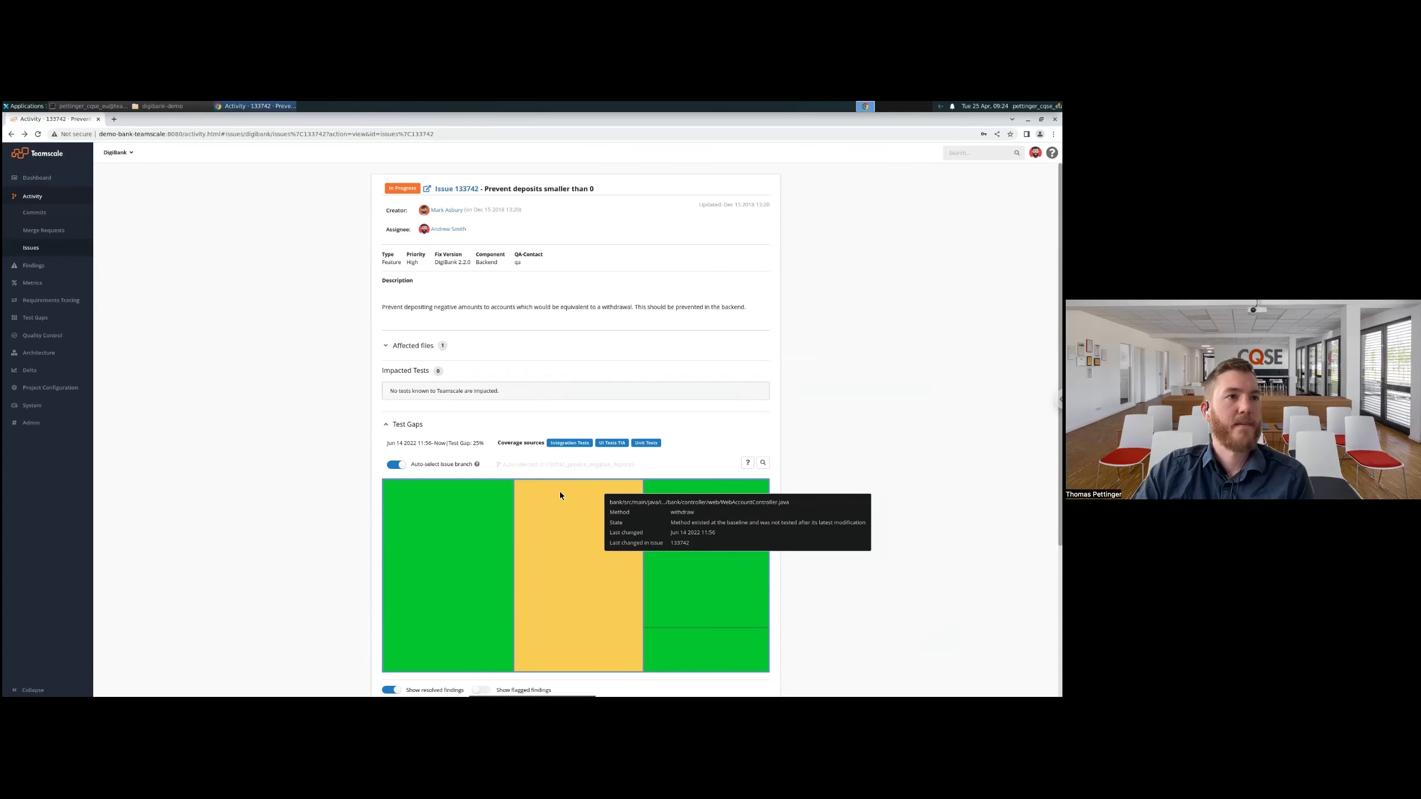
Rerun ./tga/issue_test.sh in the terminal and return to the issue in Teamscale
{"action": "left_click", "coordinate": [106, 106]}
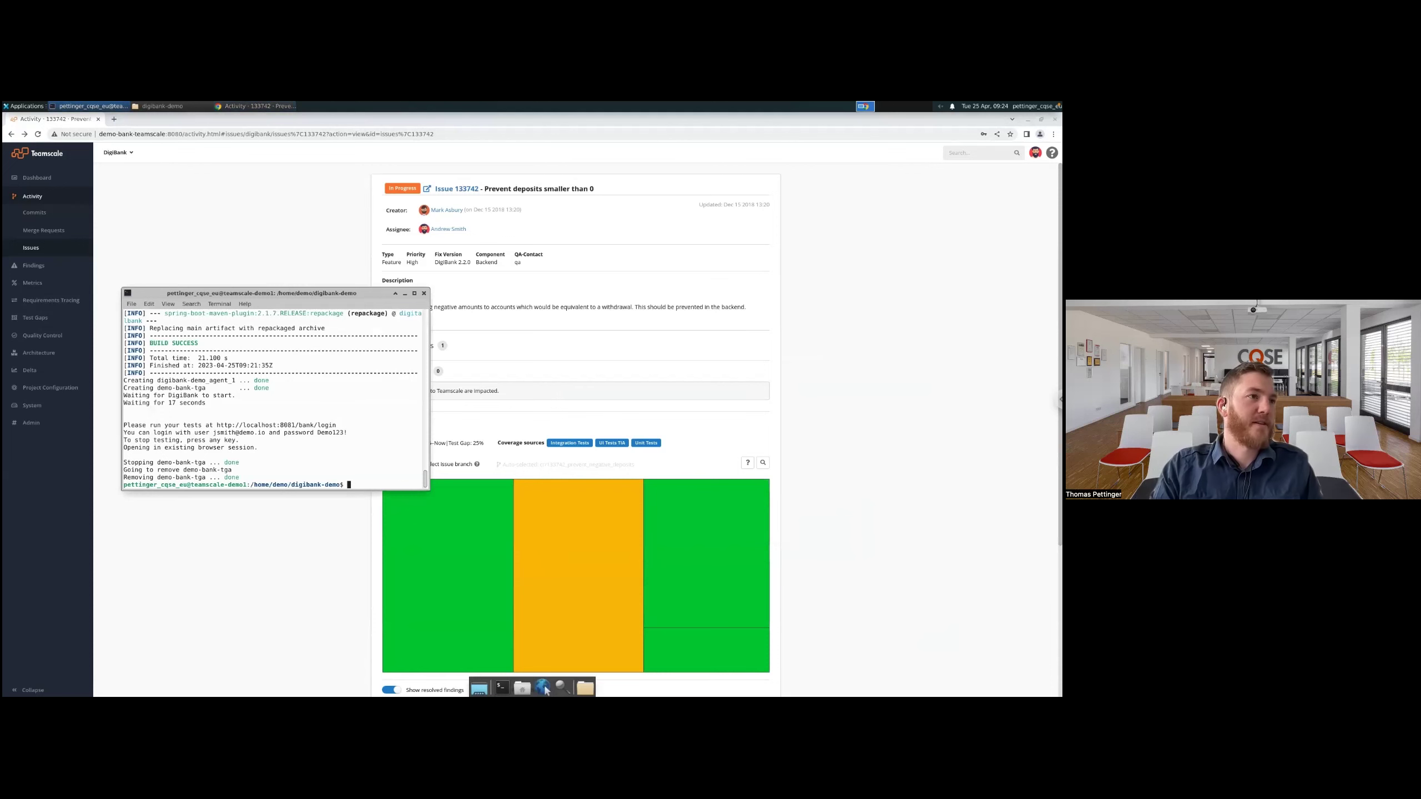
{"action": "key", "text": "Up"}
{"action": "key", "text": "Return"}
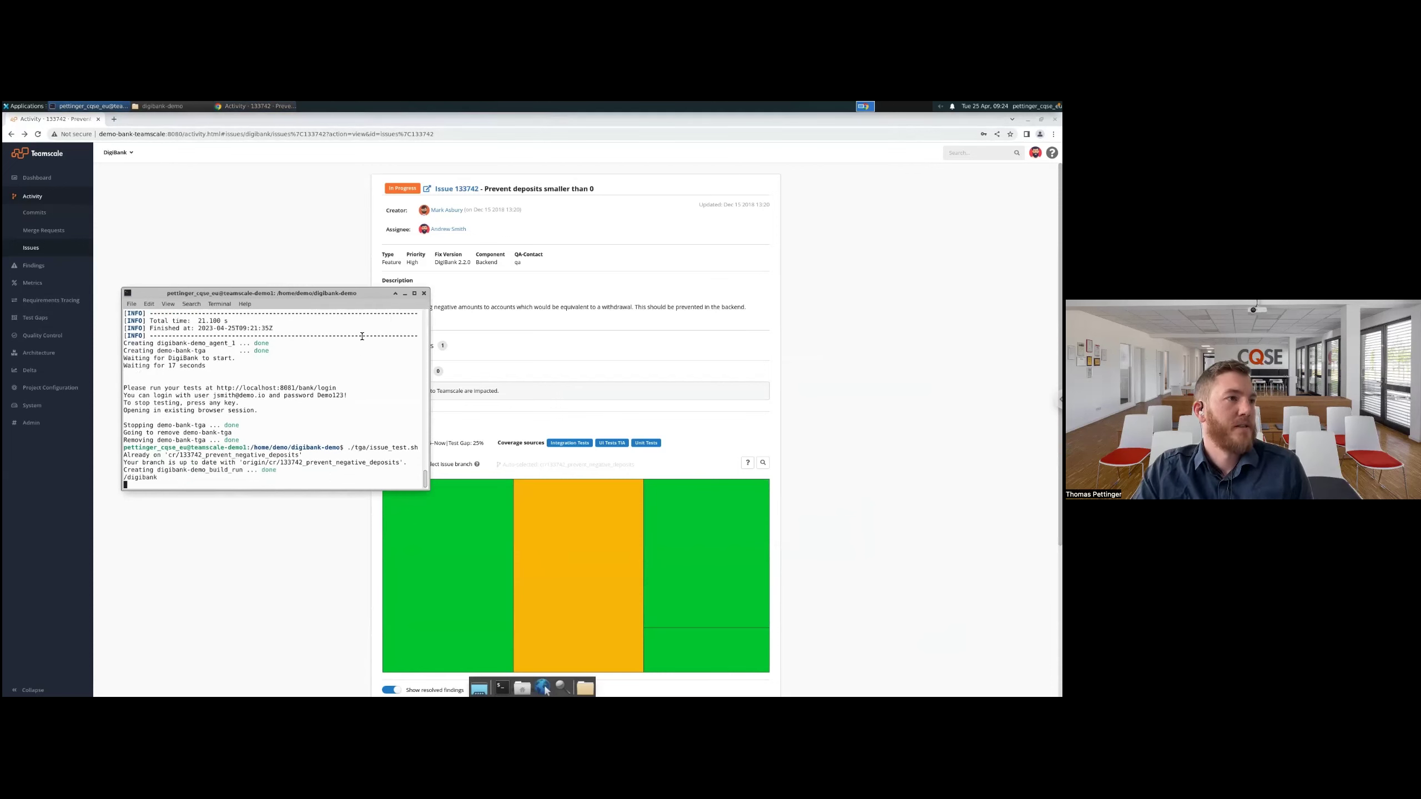
{"action": "left_click", "coordinate": [263, 520]}
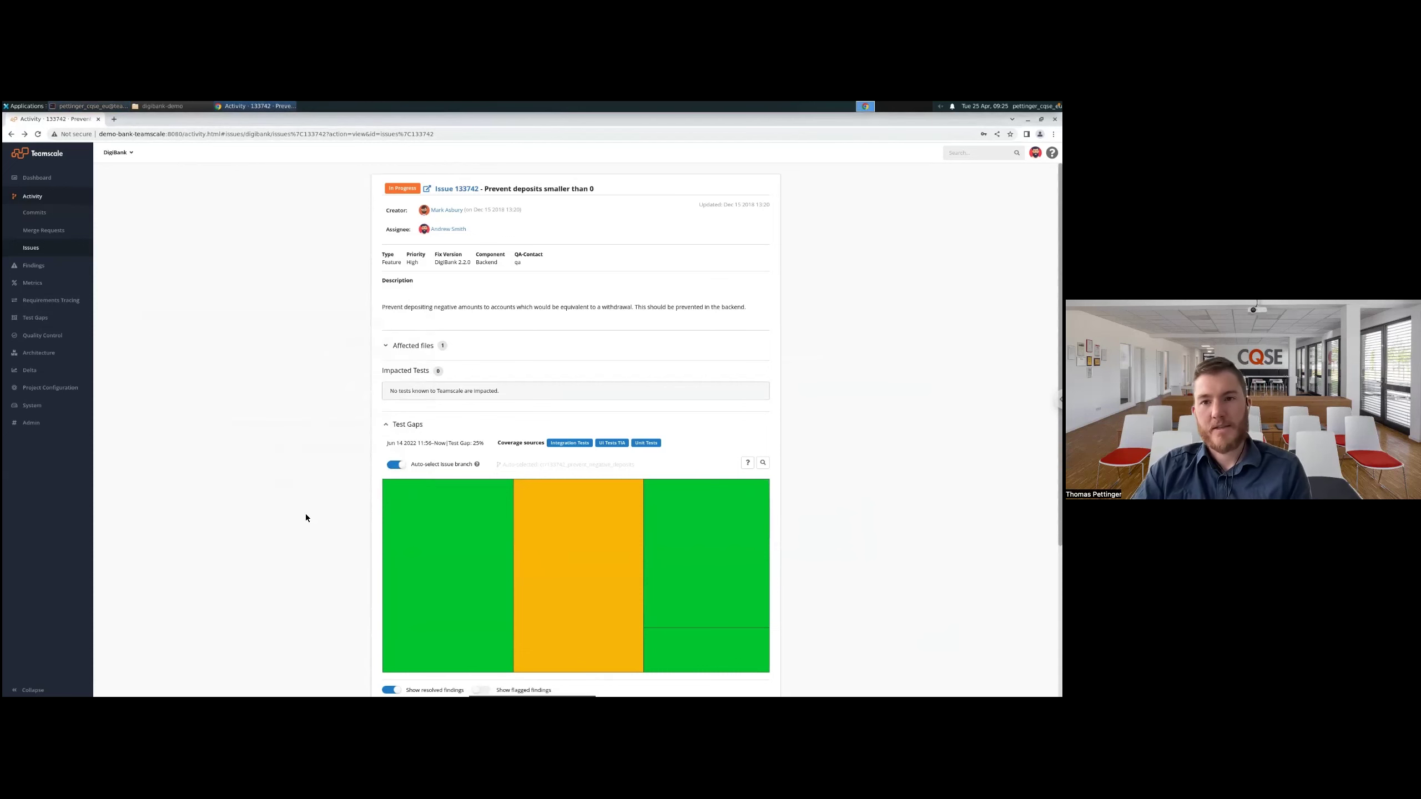